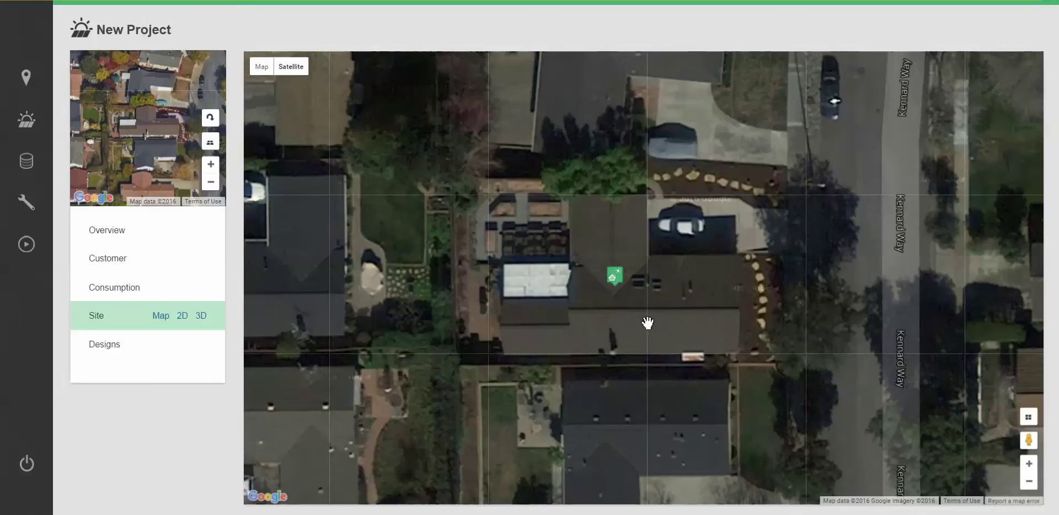
- Move the site marker onto the middle of the house's roof on the satellite map
left_click_drag(647, 325, 639, 341)
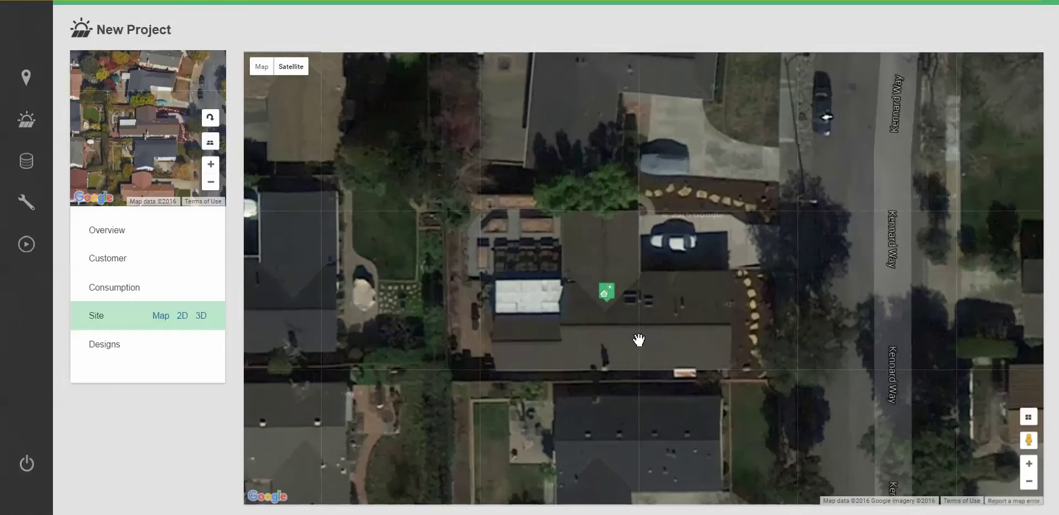
mouse_move(616, 301)
left_mouse_down()
mouse_move(601, 308)
mouse_move(642, 304)
mouse_move(630, 294)
mouse_move(632, 304)
left_mouse_up()
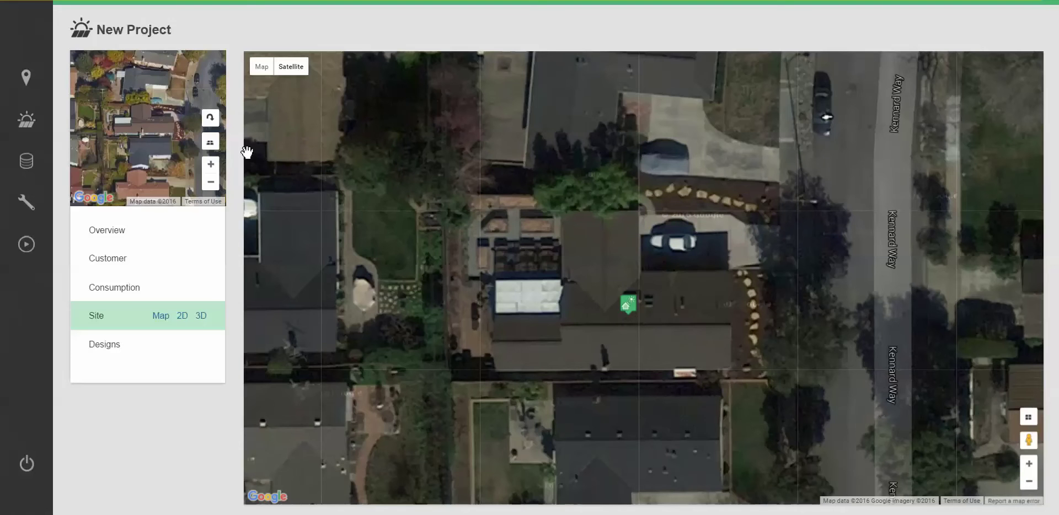
- Examine the house from several directions in the enlarged oblique aerial preview
left_click(210, 164)
left_click(210, 125)
left_click(210, 123)
left_click(210, 123)
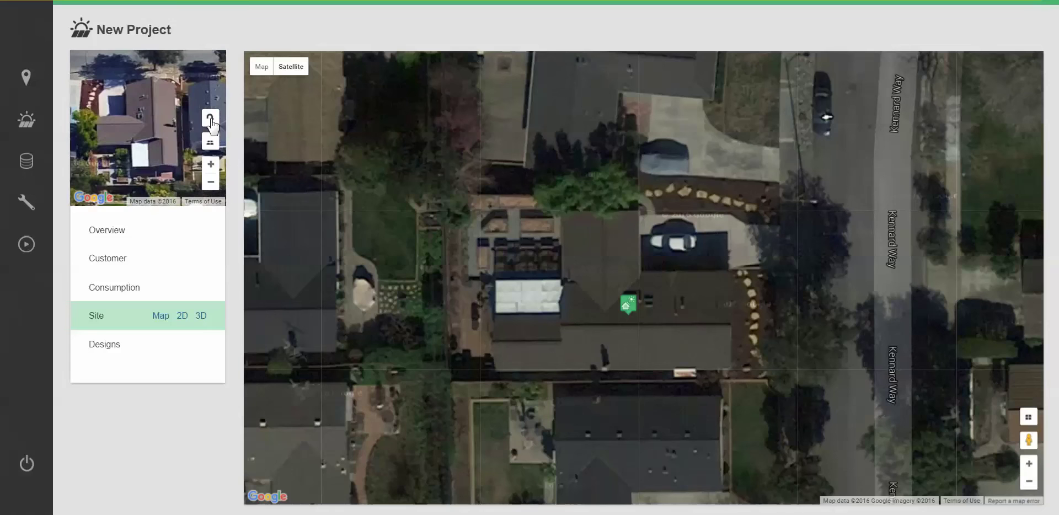
left_click(210, 124)
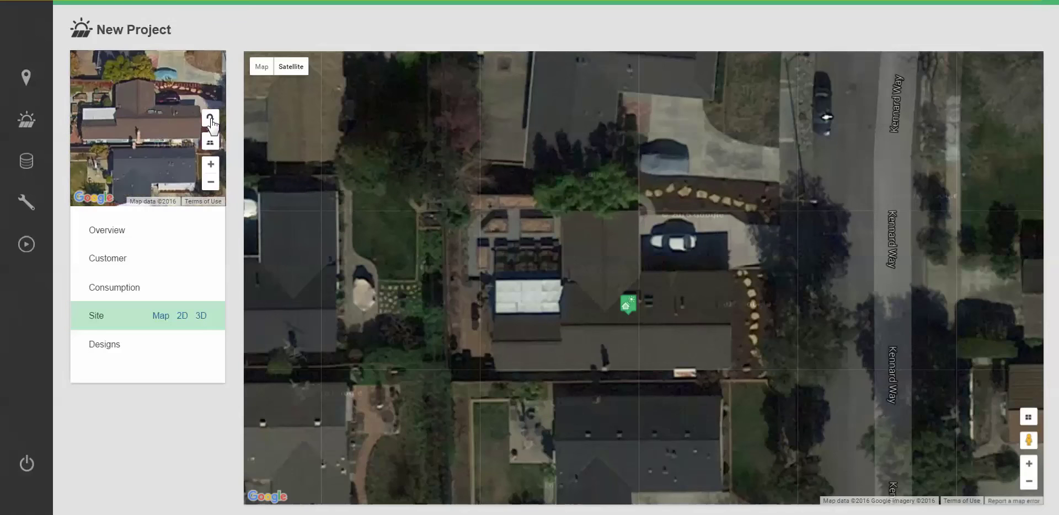
- Open the site's 2D view and trace the main roof outline along its south and east edges to the inner corner by the driveway
left_click(182, 315)
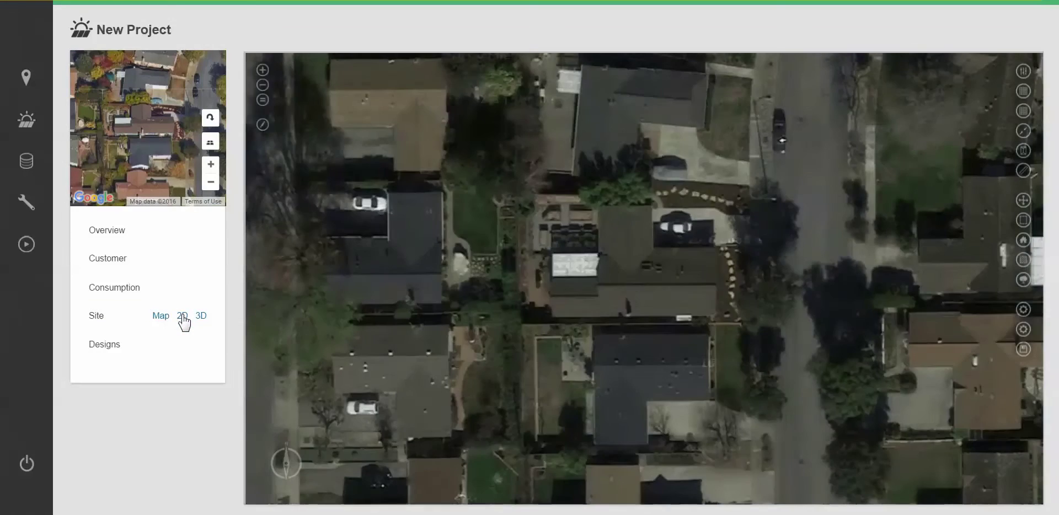
scroll(638, 286, "up", 3)
scroll(638, 280, "up", 2)
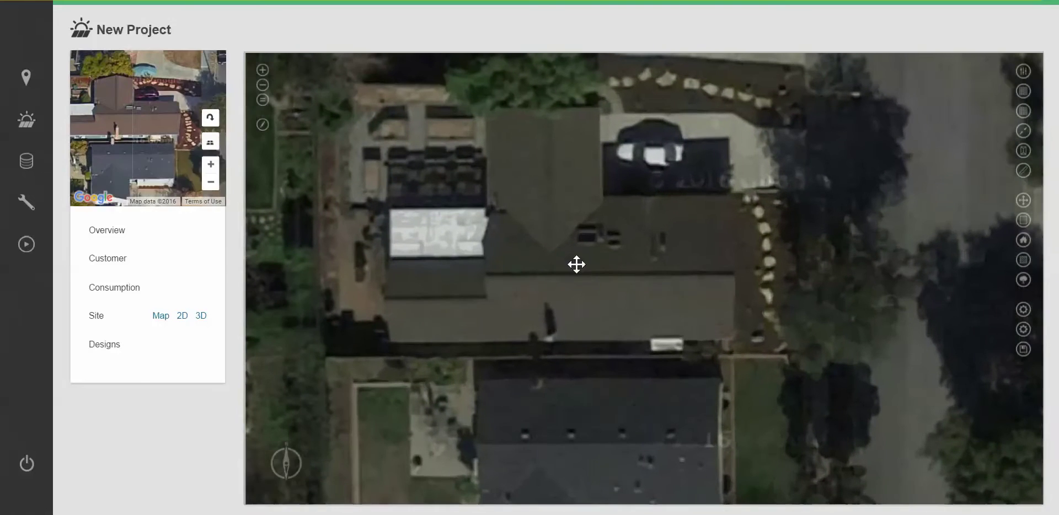
left_click_drag(579, 267, 647, 305)
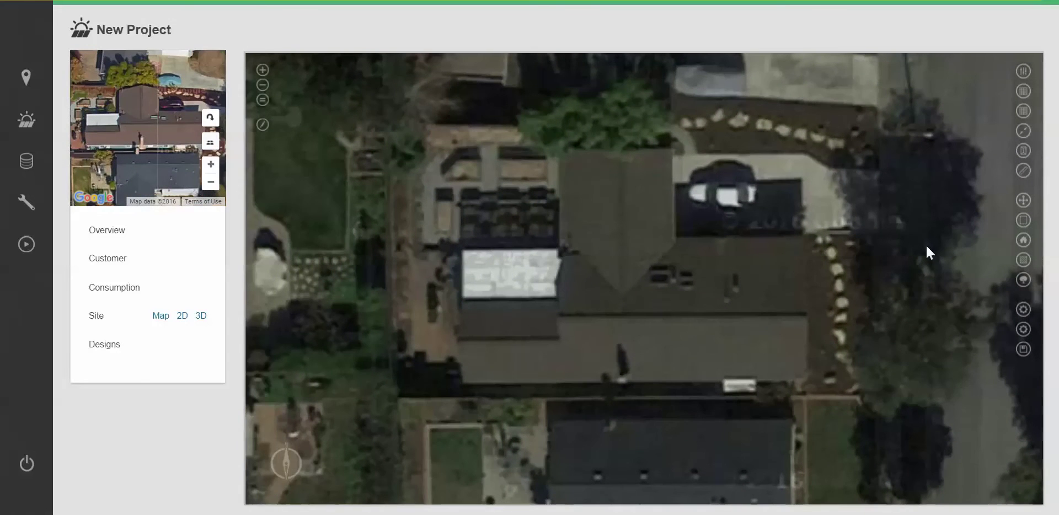
left_click(1024, 241)
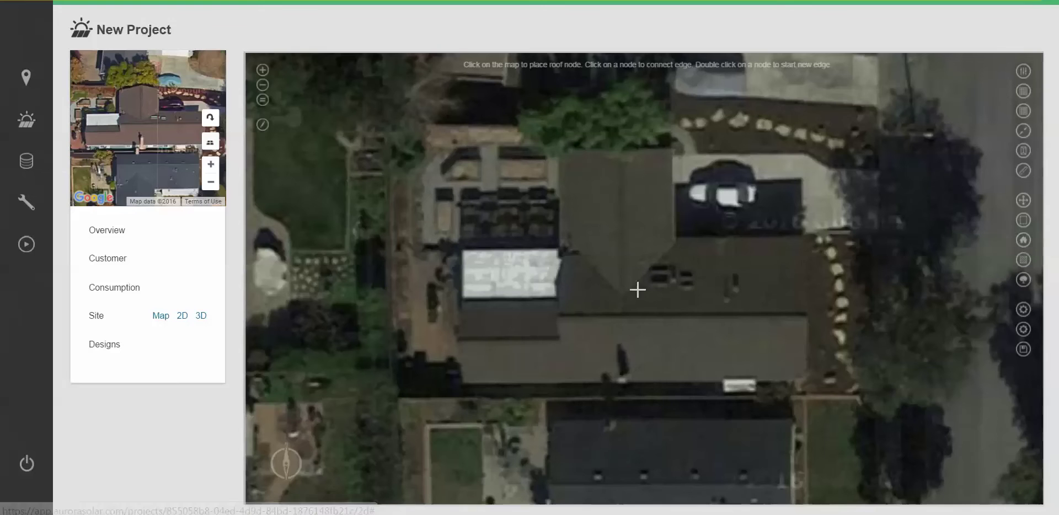
left_click(462, 380)
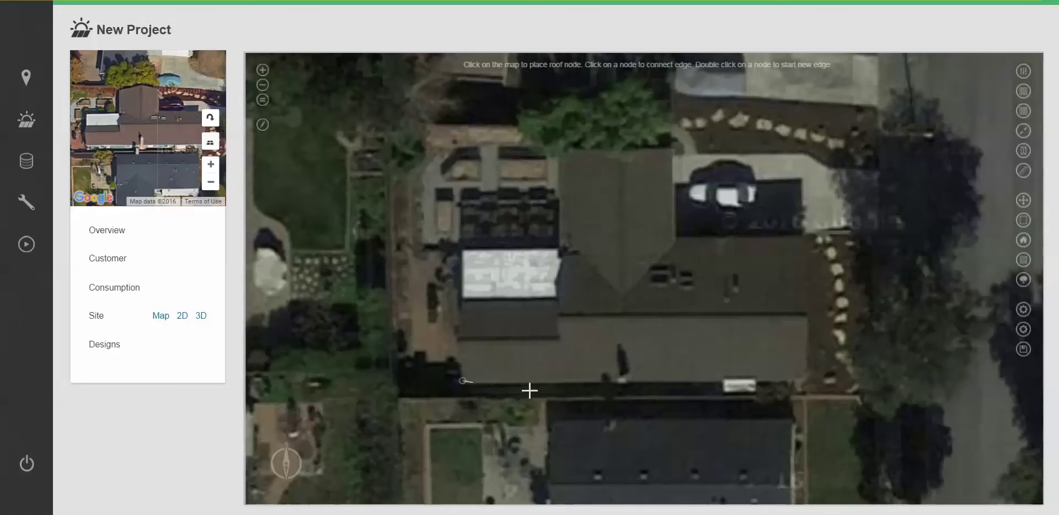
left_click(805, 379)
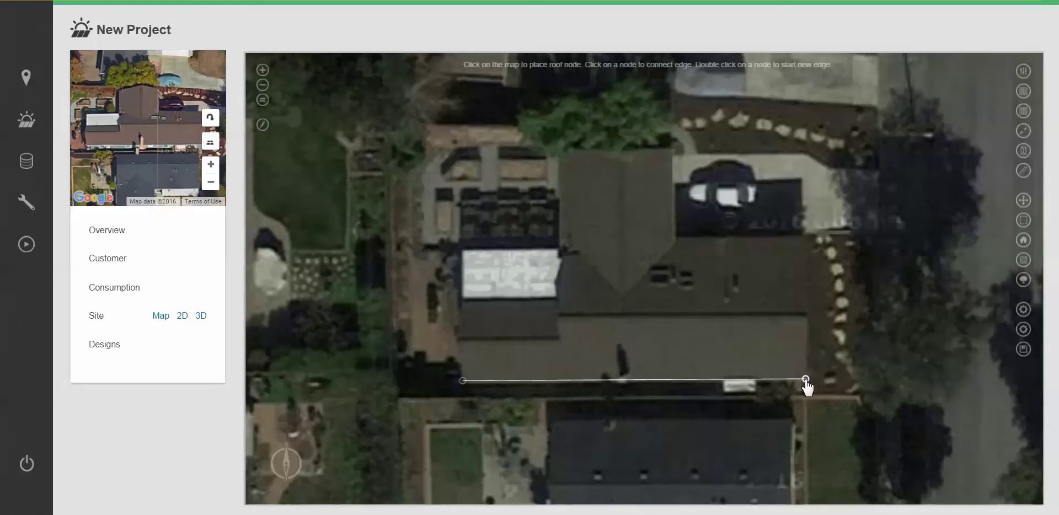
left_click(805, 315)
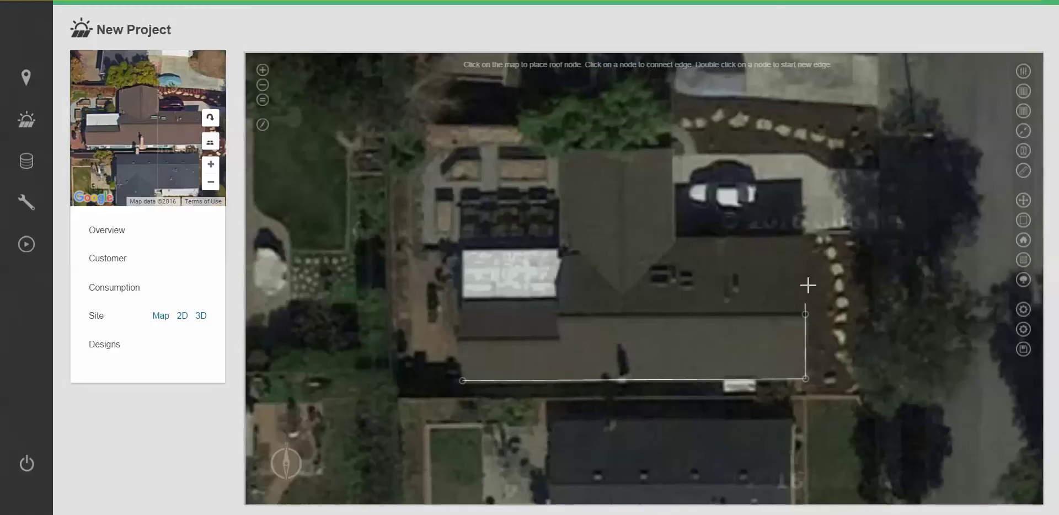
left_click(805, 235)
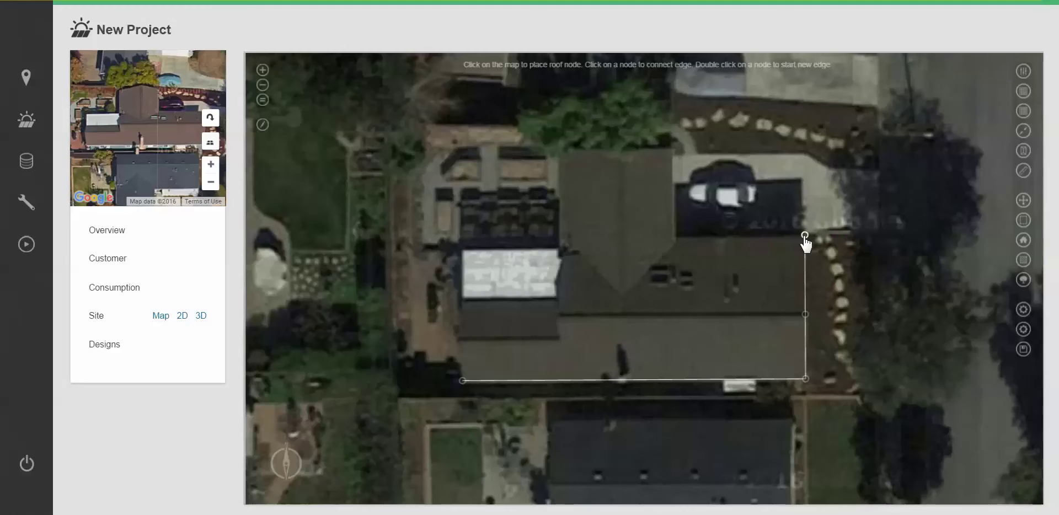
left_click(675, 236)
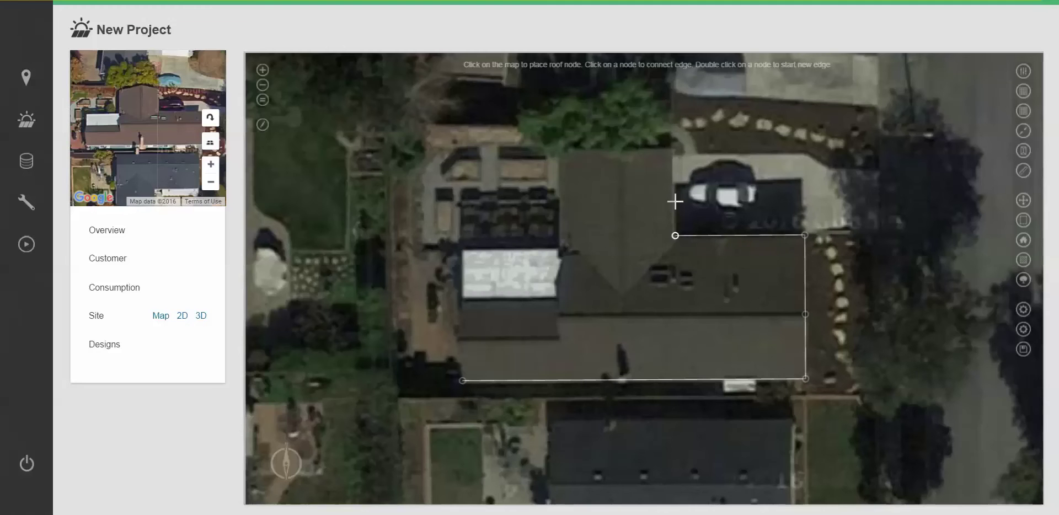
- Trace the north wing with a node at its ridge, then its west side with a small notch down to the main ridge end
left_click(675, 149)
left_click(620, 149)
left_click(559, 150)
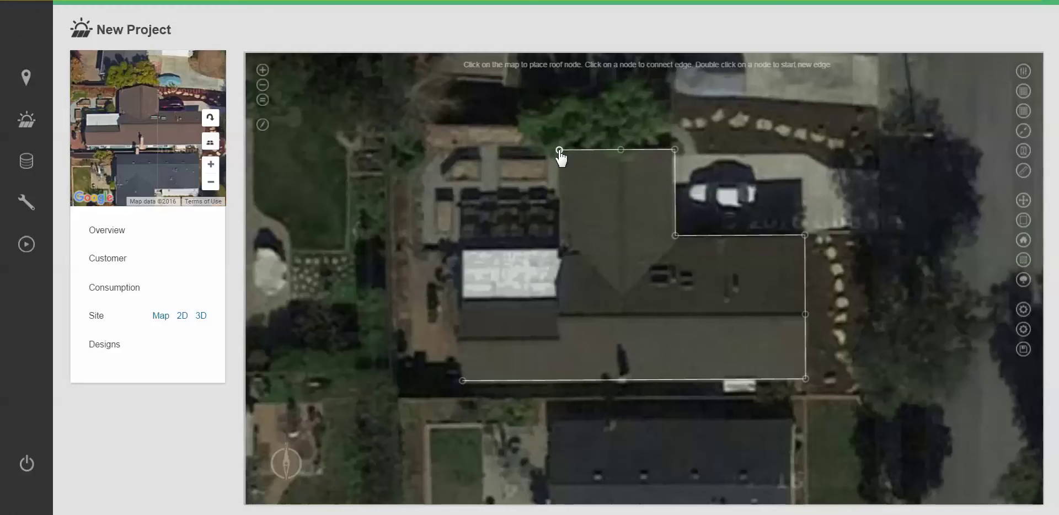
left_click(561, 251)
scroll(561, 254, "up", 1)
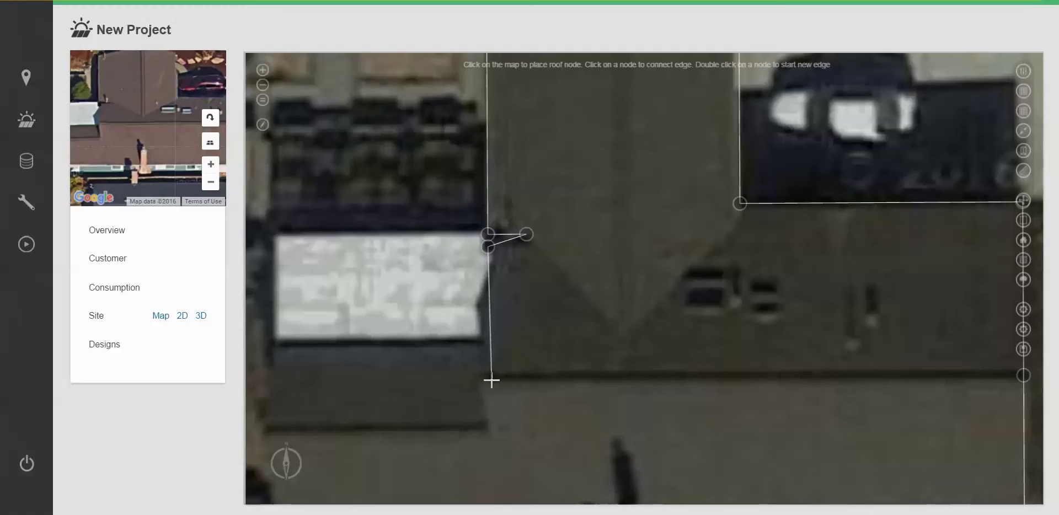
left_click(490, 379)
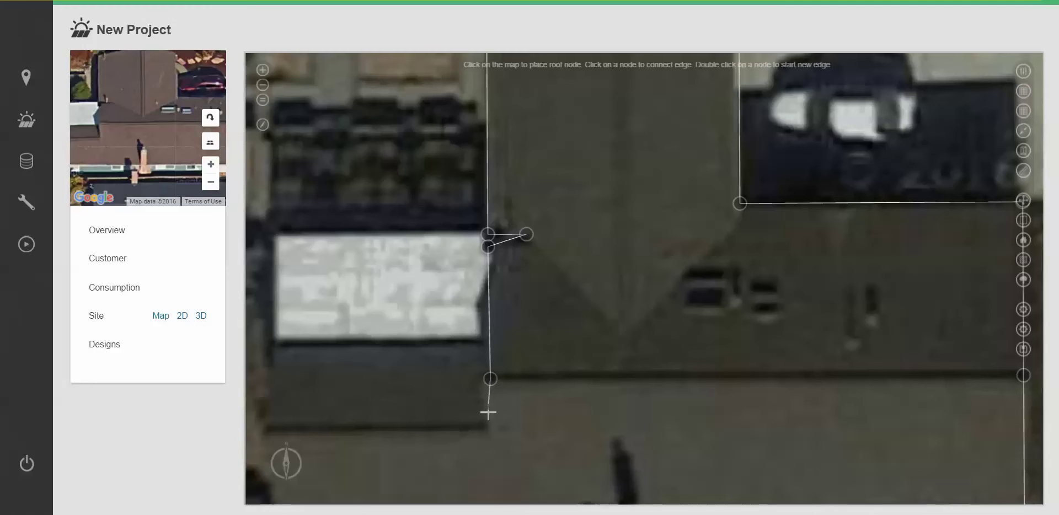
- Trace the small west roof section beside the white patio cover and close the outline at the house's southwest corner
left_click(492, 430)
left_click(479, 344)
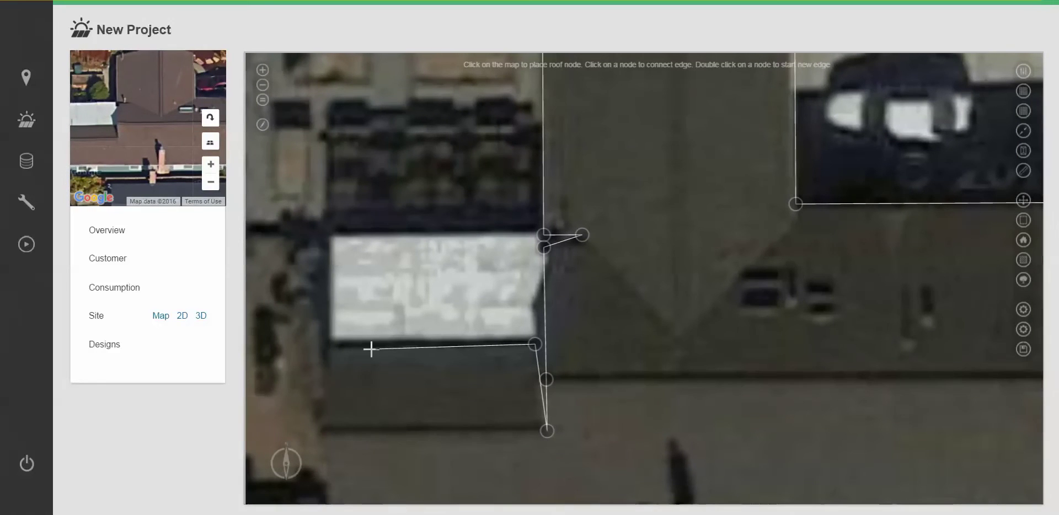
left_click(330, 345)
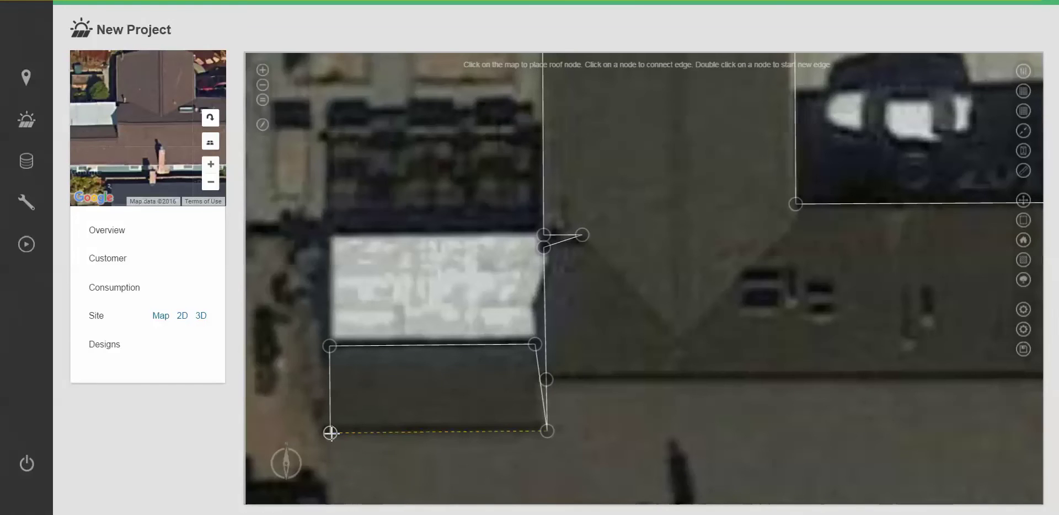
left_click(330, 433)
left_click_drag(449, 466, 449, 395)
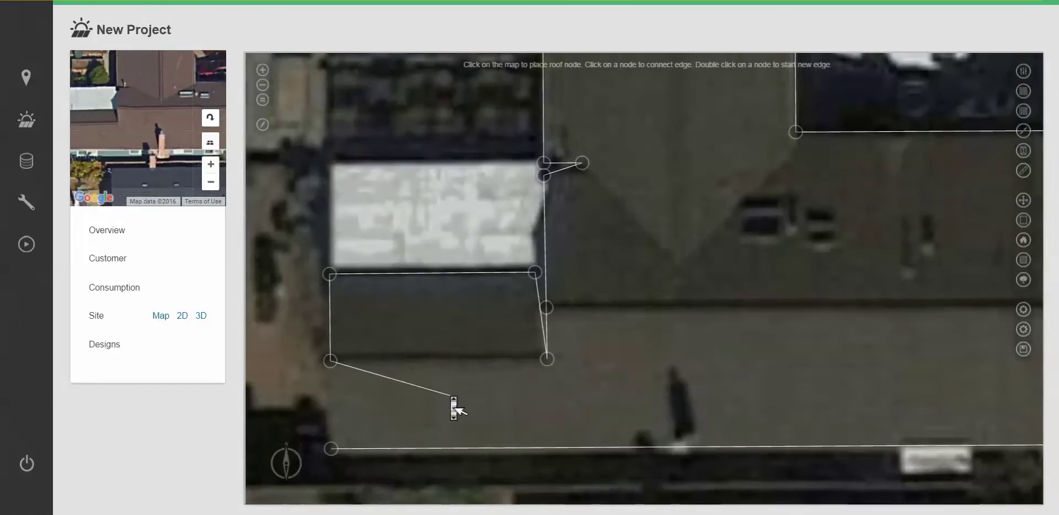
scroll(454, 408, "down", 1)
left_click(370, 441)
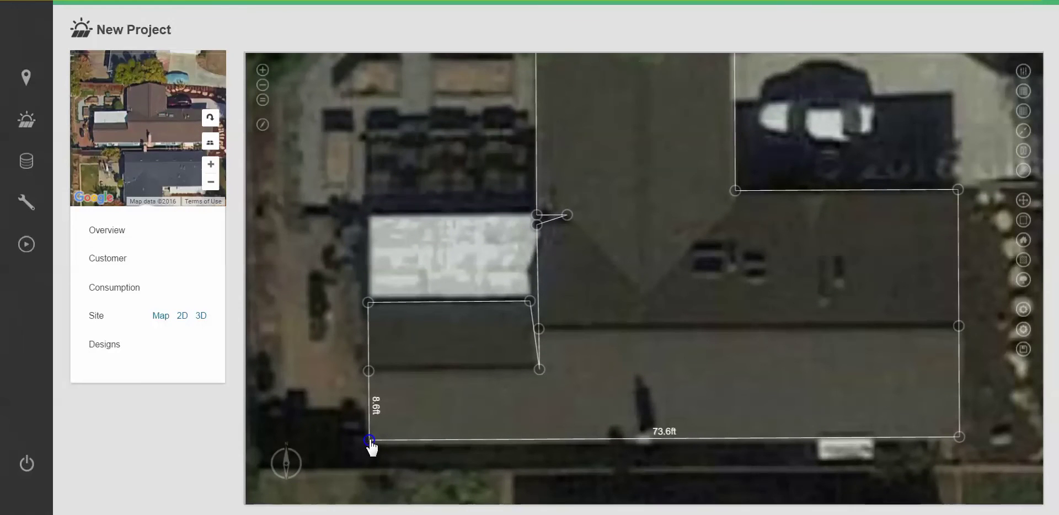
- Draw an edge about 21.3 ft long below the small west section and a ridge about 52.4 ft long across the main roof
double_click(369, 371)
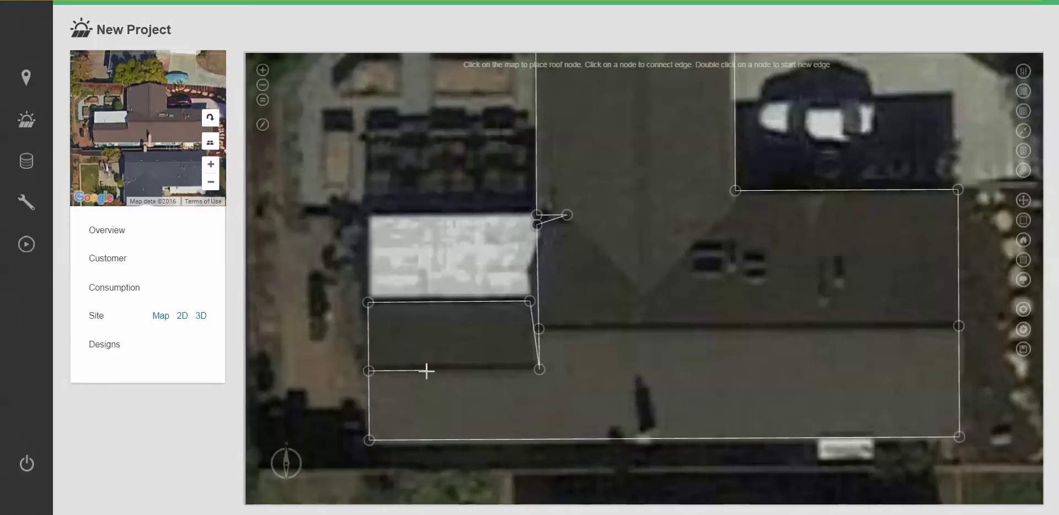
left_click(539, 369)
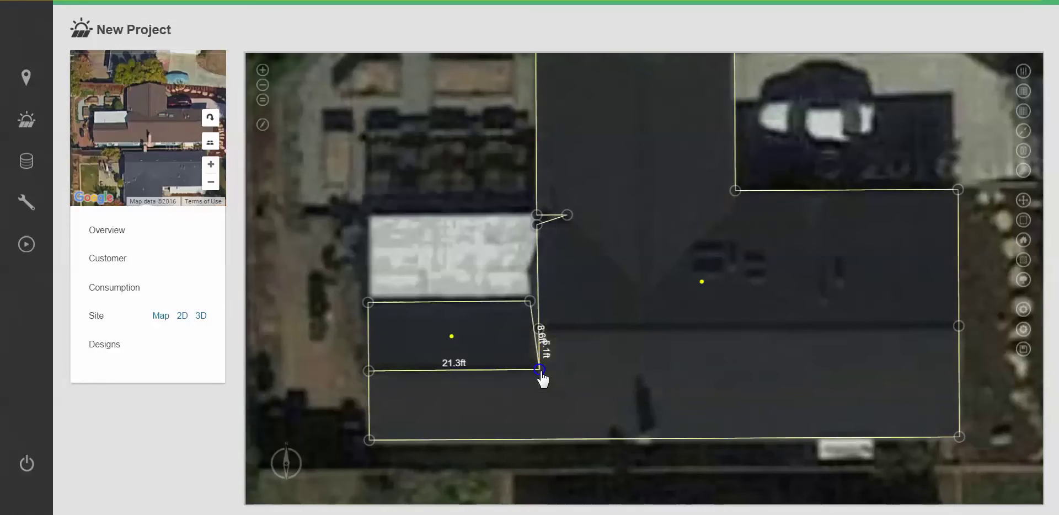
left_click_drag(691, 352, 627, 355)
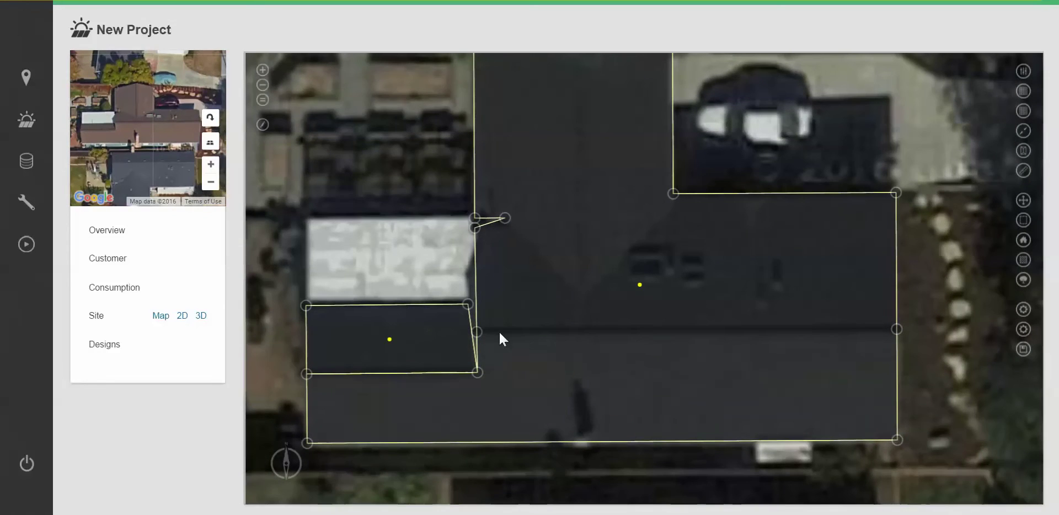
double_click(477, 332)
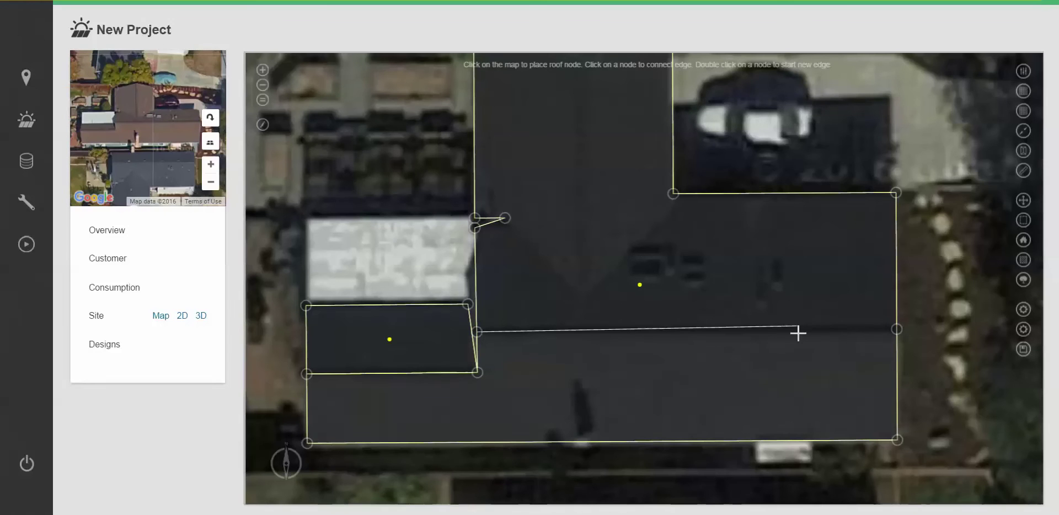
left_click(896, 329)
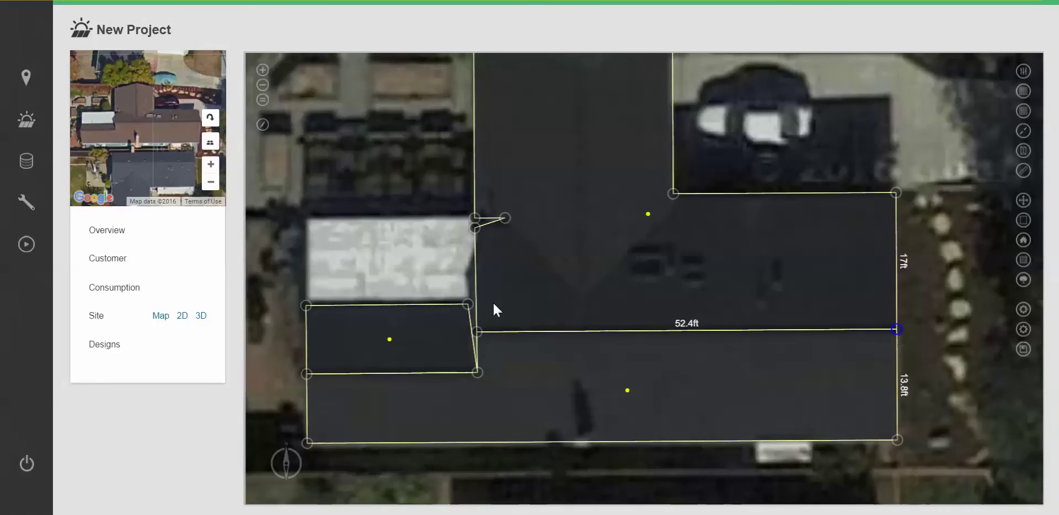
- Align the small west section's northeast corner with the main roof's west wall, making its upper edge about 20.9 ft, and tighten the notch above
scroll(440, 327, "up", 1)
left_click_drag(434, 353, 459, 339)
left_click_drag(490, 287, 495, 288)
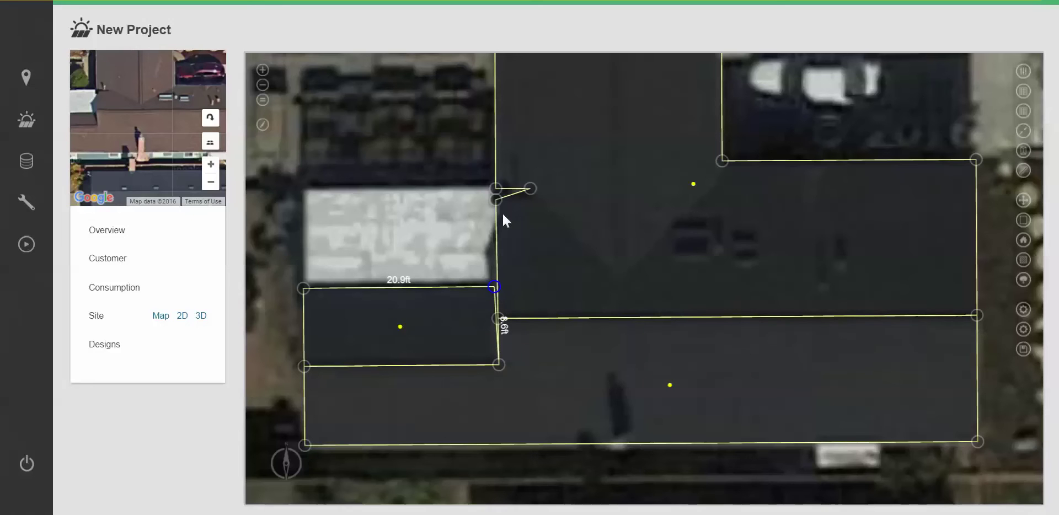
left_click_drag(495, 204, 494, 195)
- Draw the north wing's ridge about 30.1 ft long and connect its lower end to both sides with valleys about 16.4 and 12.8 ft long
left_click_drag(604, 243, 573, 289)
scroll(574, 272, "down", 2)
double_click(601, 116)
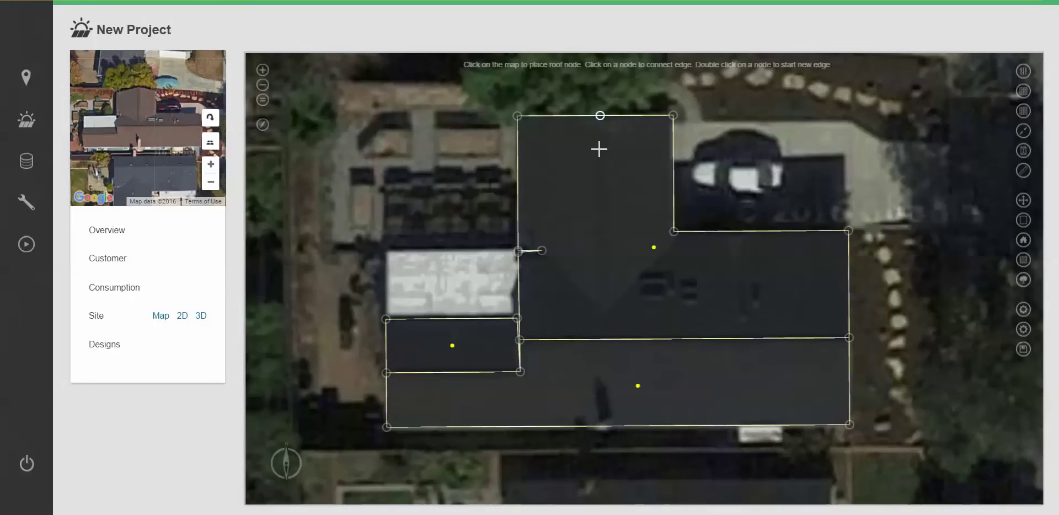
left_click(601, 305)
left_click(673, 232)
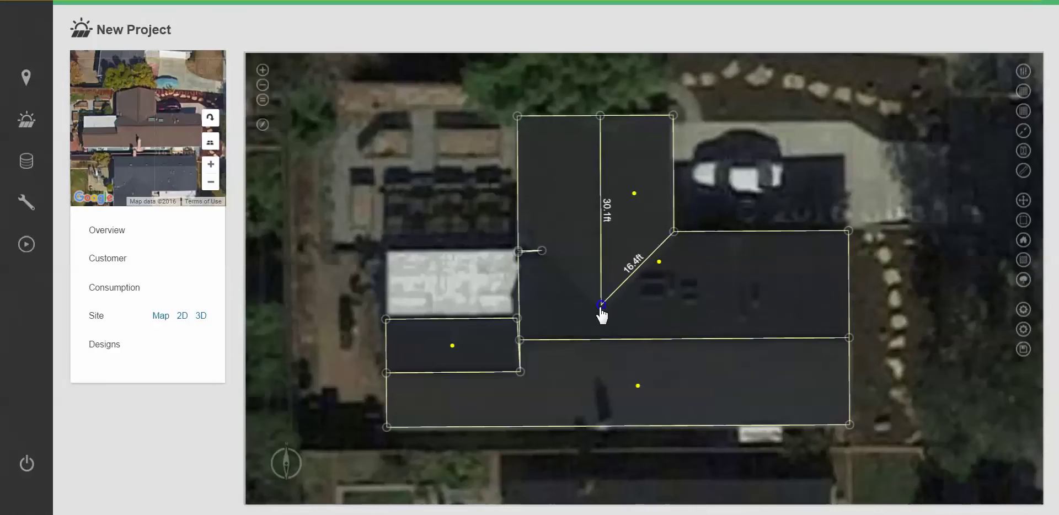
left_click(601, 305)
left_click(542, 252)
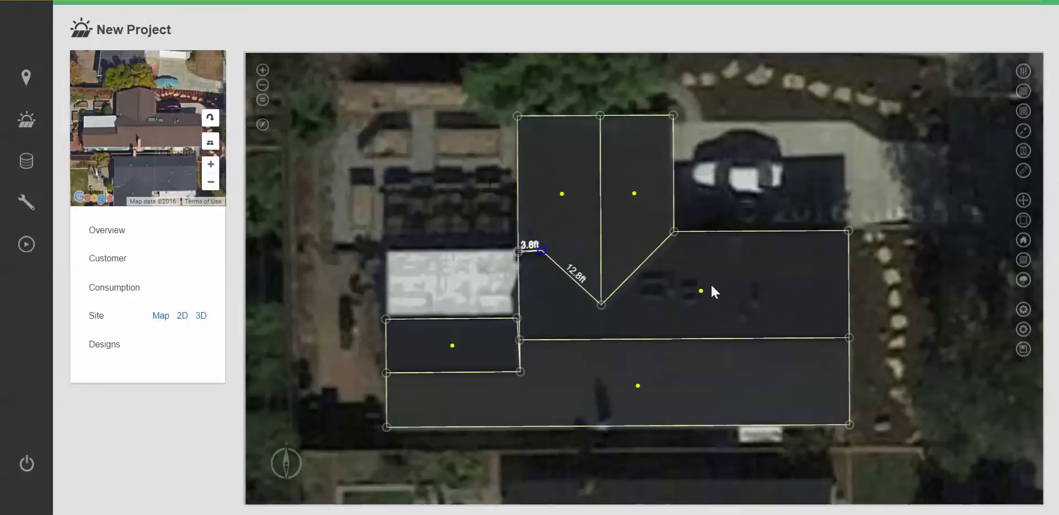
- Draw a separate rectangular roof about 19.8 by 9.5 ft over the white patio cover
left_click_drag(747, 284, 740, 297)
scroll(739, 298, "down", 1)
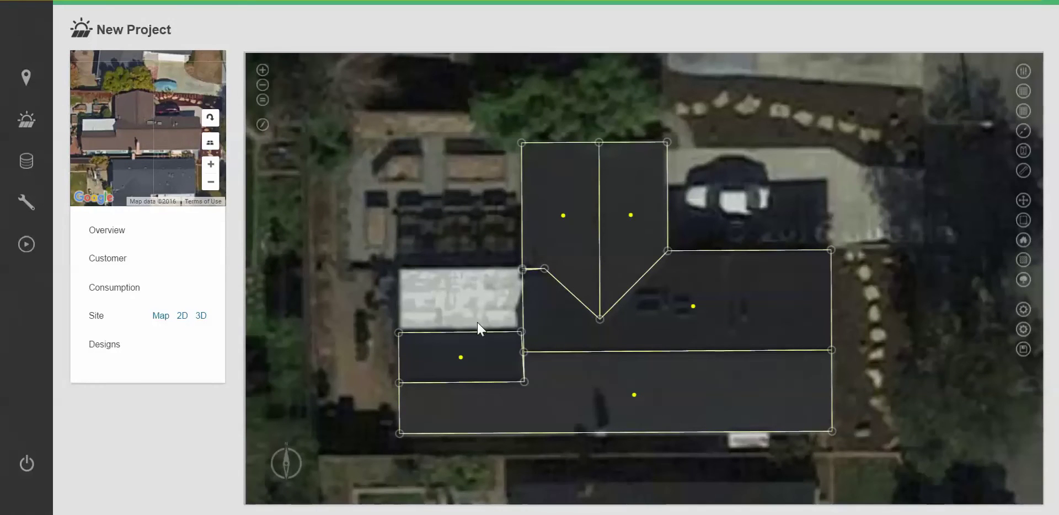
scroll(449, 299, "up", 2)
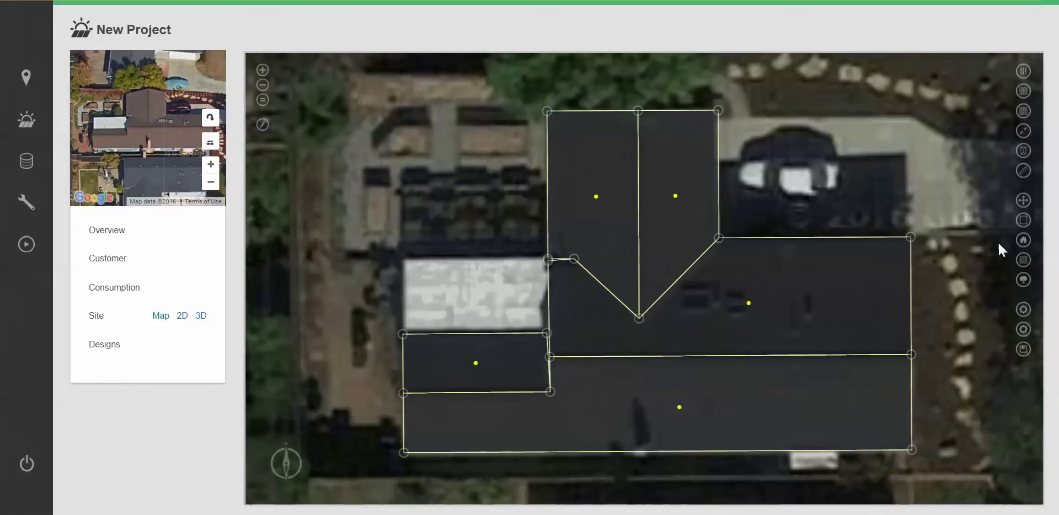
left_click(1023, 240)
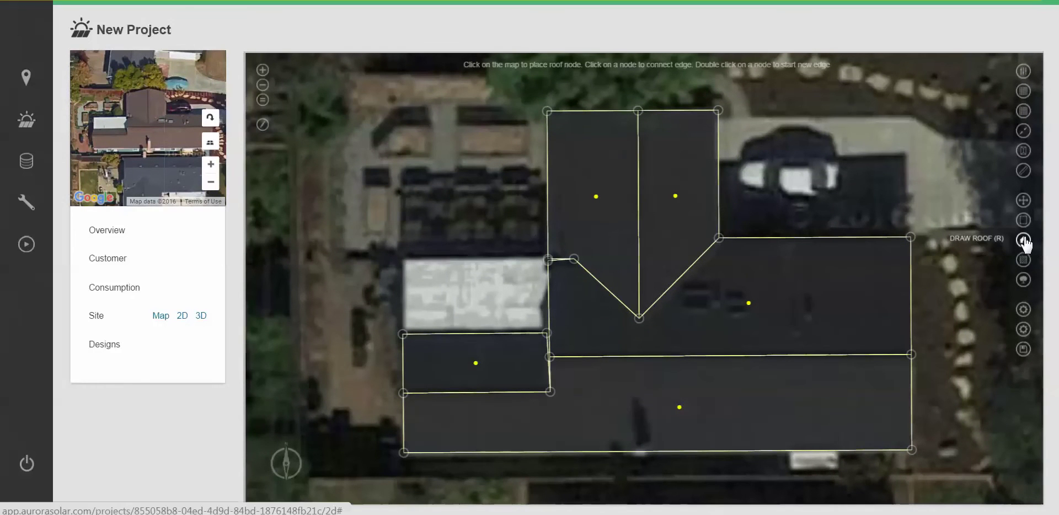
left_click(403, 260)
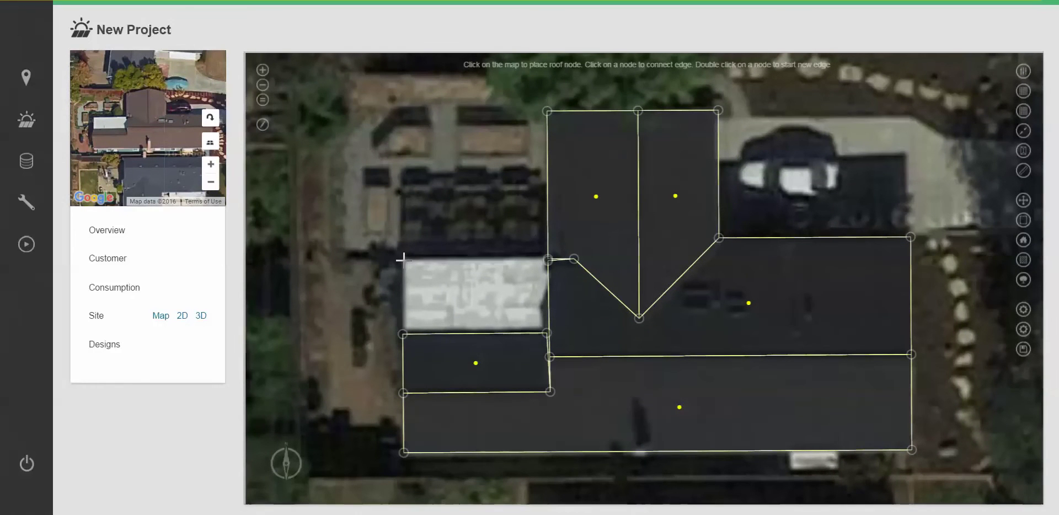
left_click(539, 259)
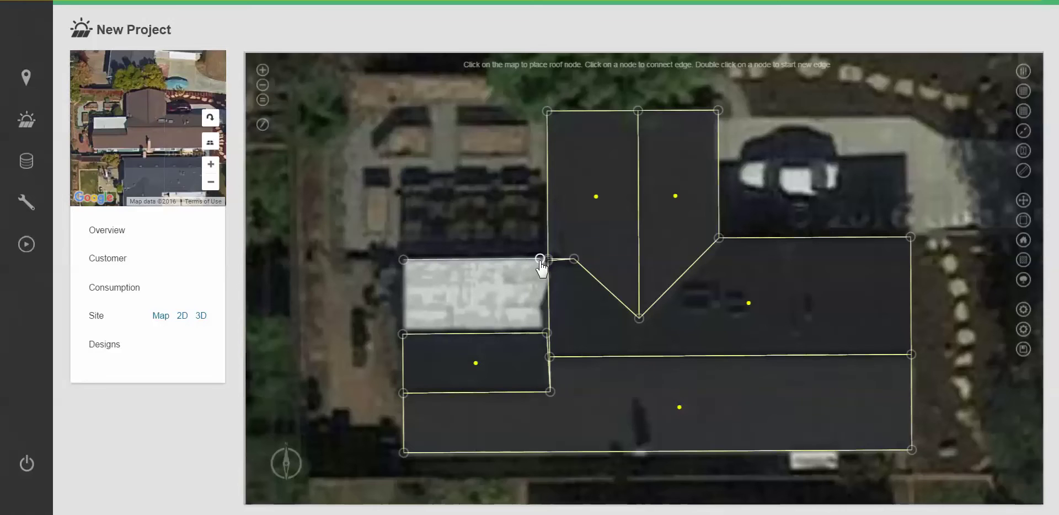
left_click(541, 324)
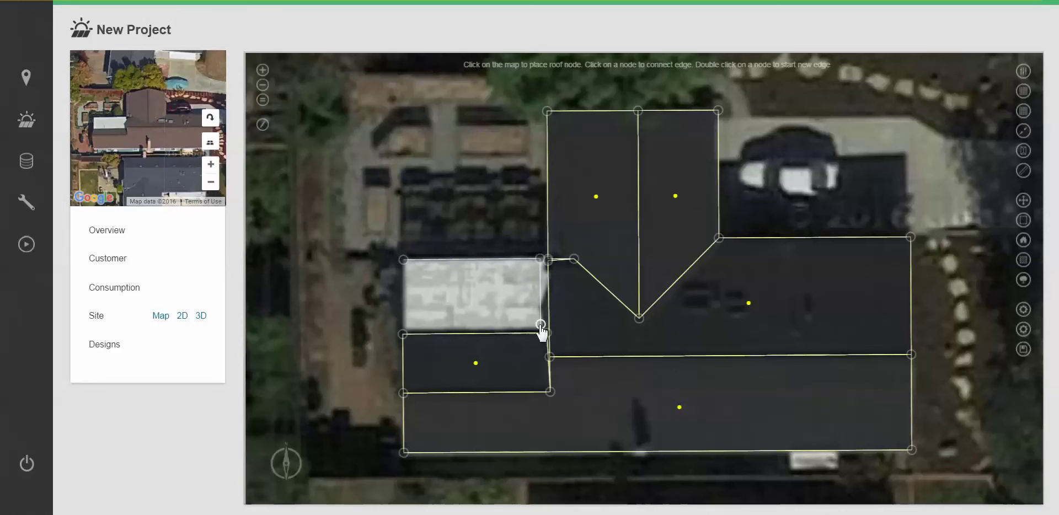
left_click(404, 326)
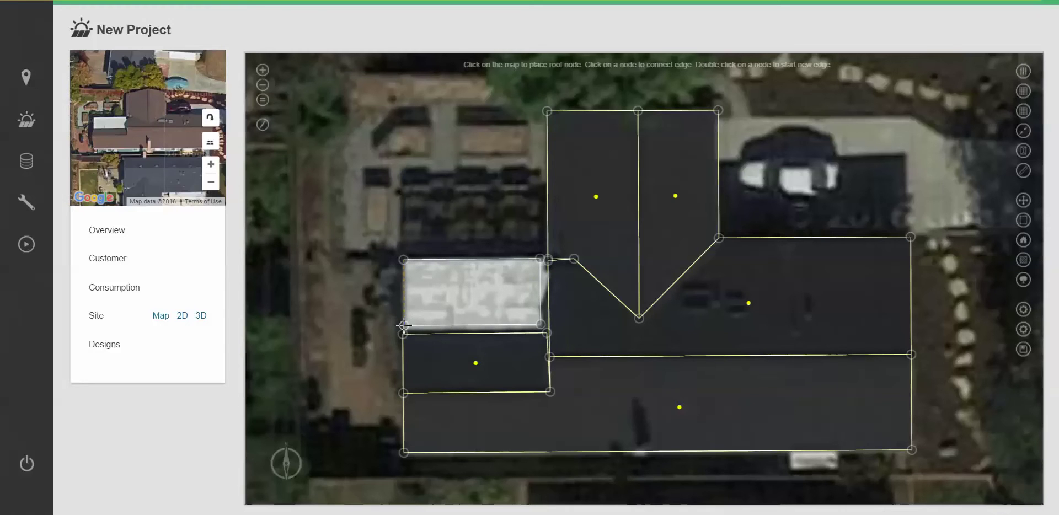
left_click(403, 259)
- Move three corners of the patio cover roof out to the adjoining roof edges, making it about 20.6 by 10.4 ft
scroll(536, 339, "up", 3)
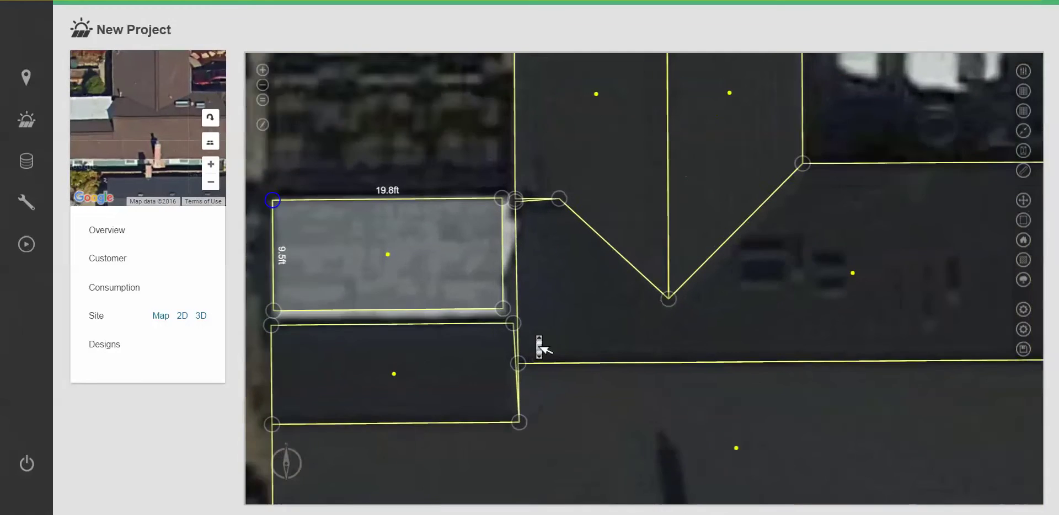
scroll(540, 347, "up", 1)
left_click_drag(565, 334, 662, 343)
left_click(596, 312)
left_click_drag(595, 316, 609, 329)
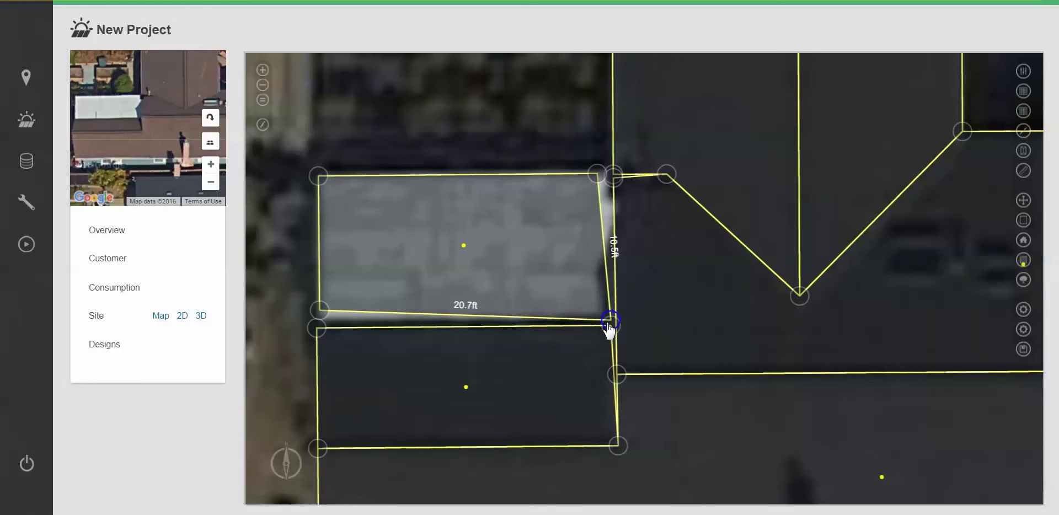
left_click_drag(597, 165, 609, 177)
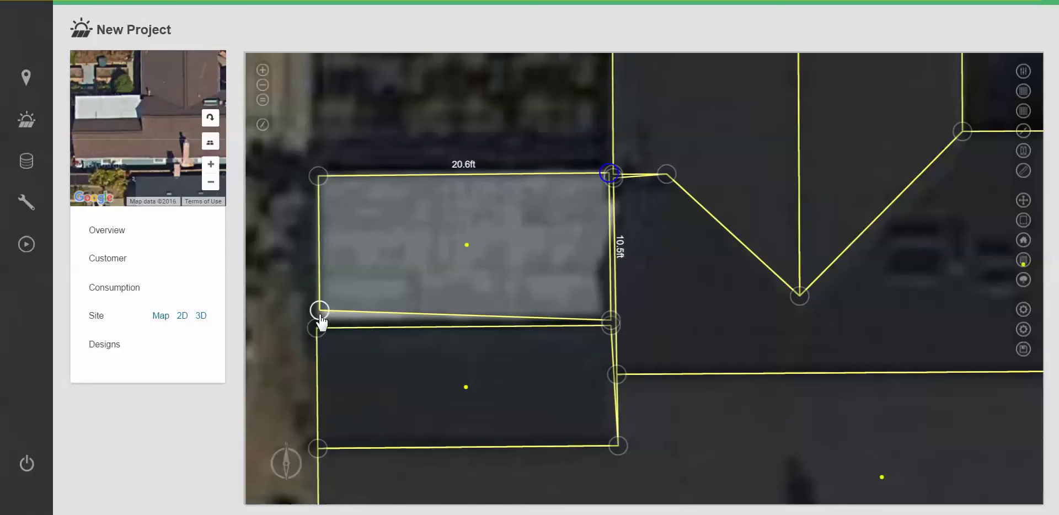
left_click_drag(319, 310, 322, 334)
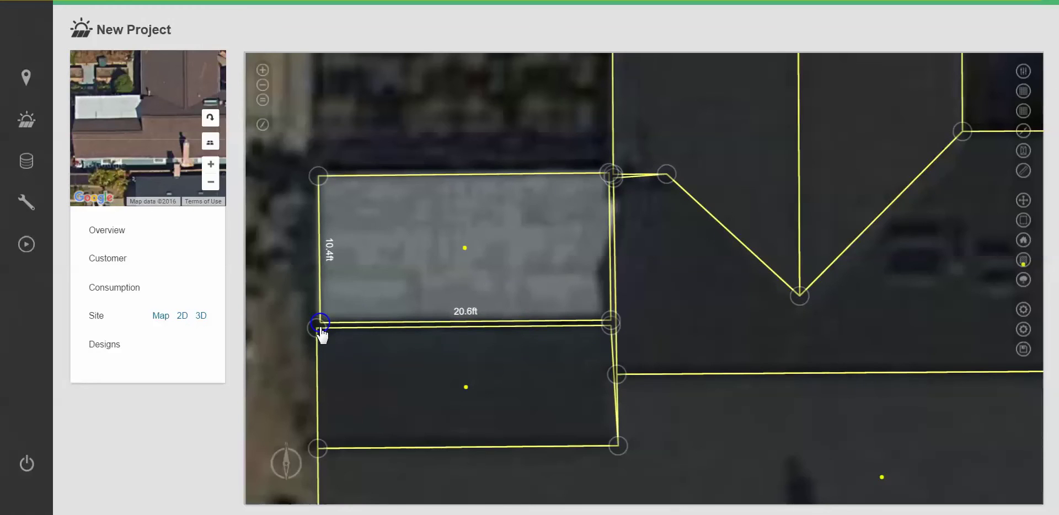
left_click_drag(420, 259, 454, 286)
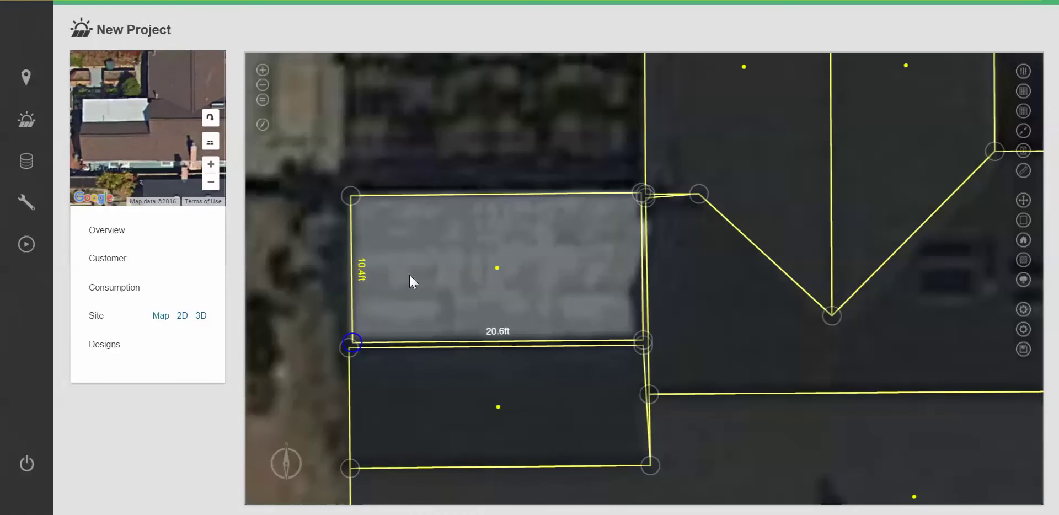
- Try a 15 ft west edge and a 110° southwest corner angle on the patio cover roof, then undo the angle change
type("15")
key("Return")
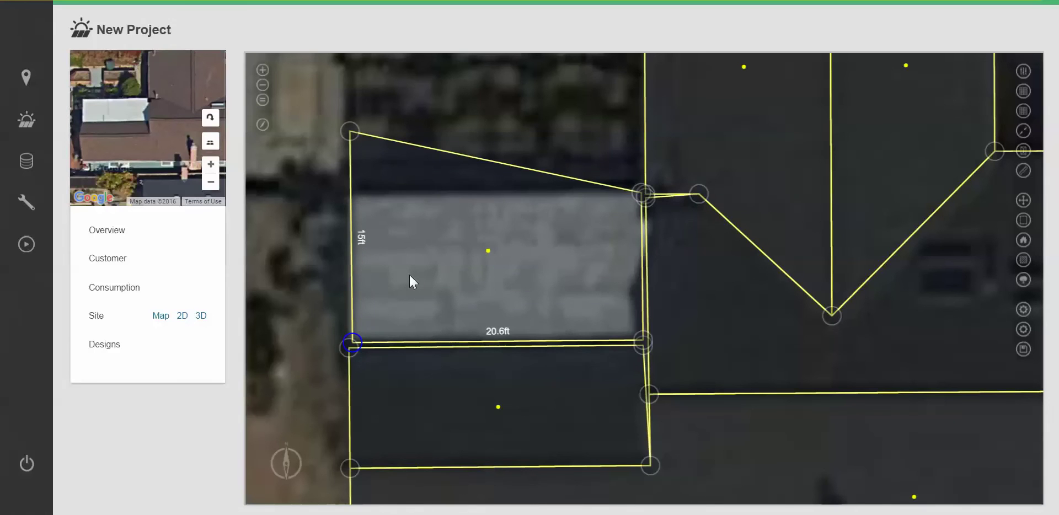
left_click(424, 342)
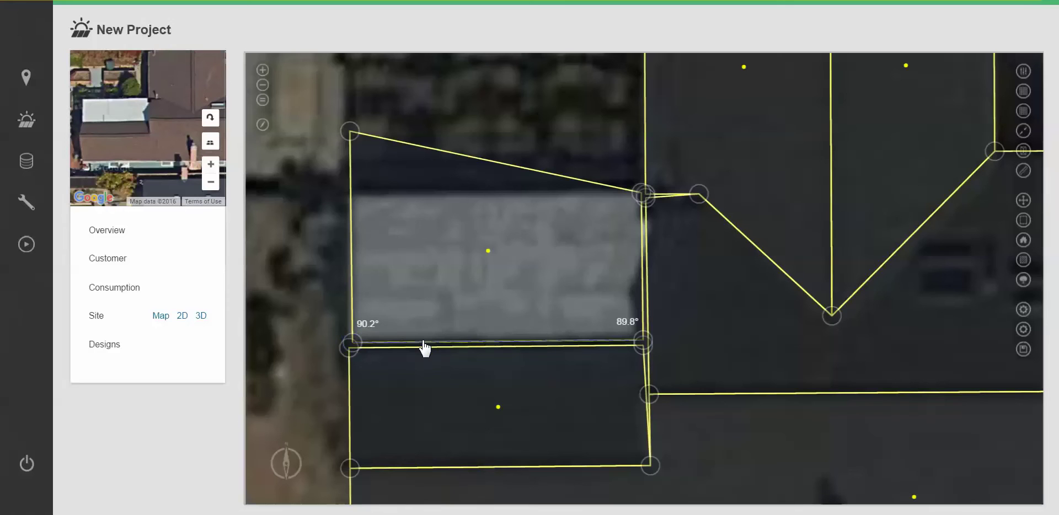
left_click(367, 325)
type("110")
key("Return")
key("Return")
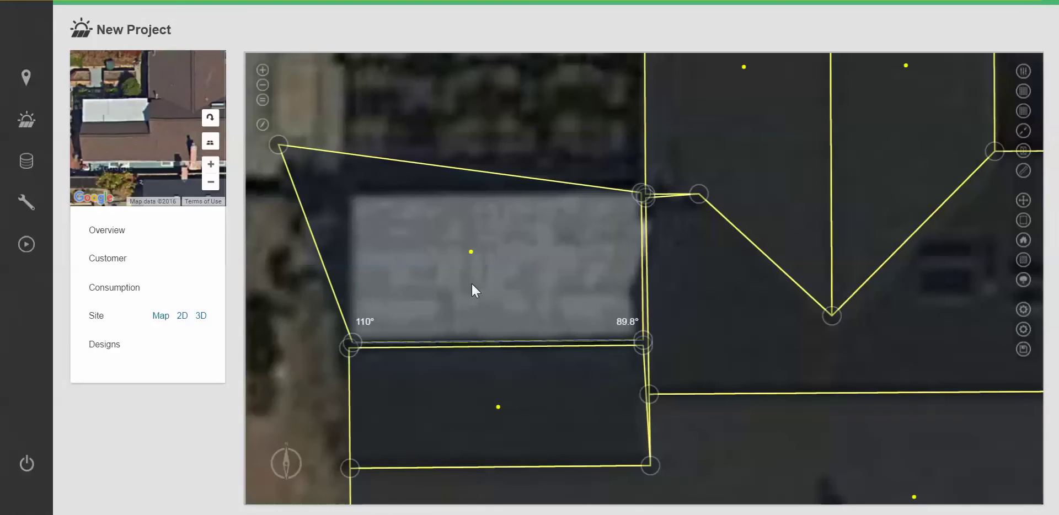
key("ctrl+y")
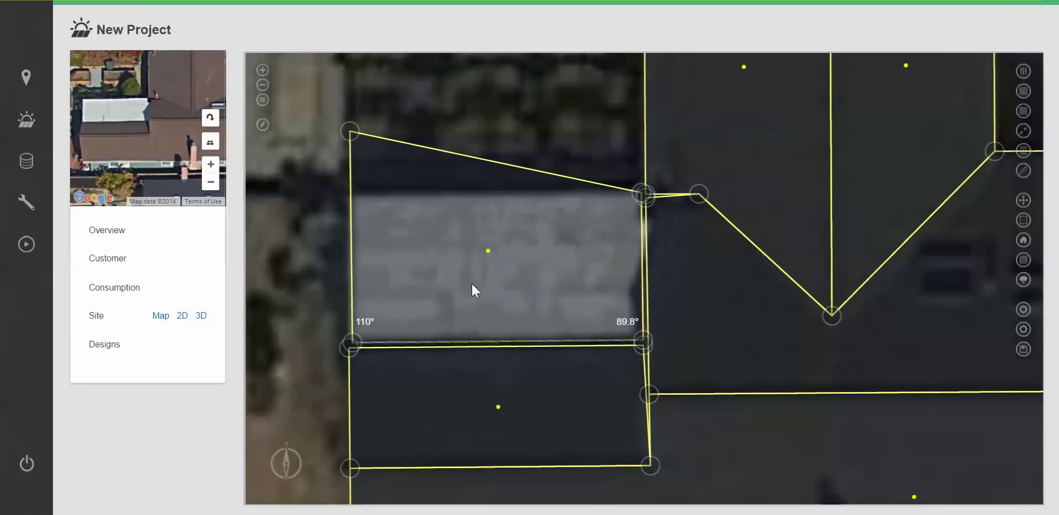
- Remove the patio cover's northwest corner and redraw it closer to the white cover, making edges about 20.6 and 10.5 ft
double_click(351, 134)
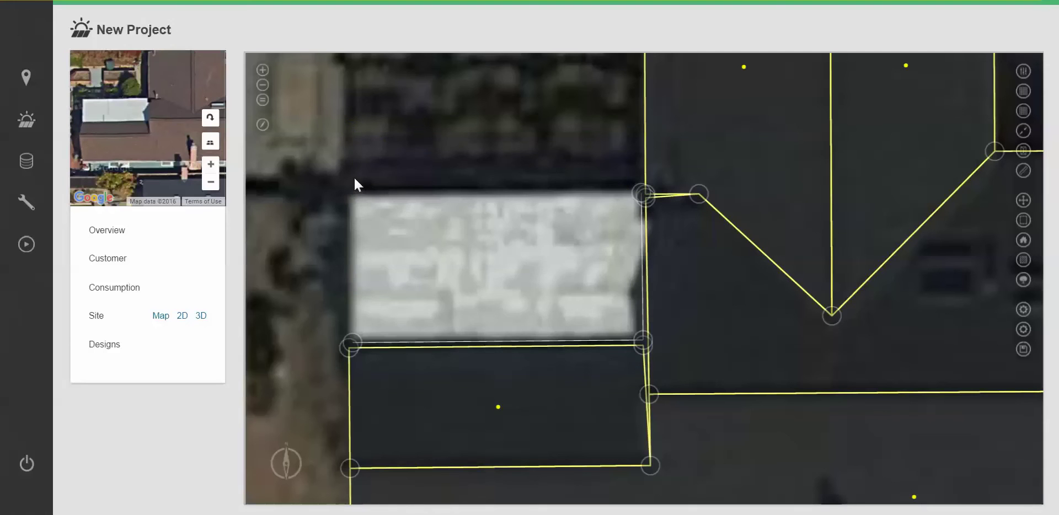
double_click(352, 344)
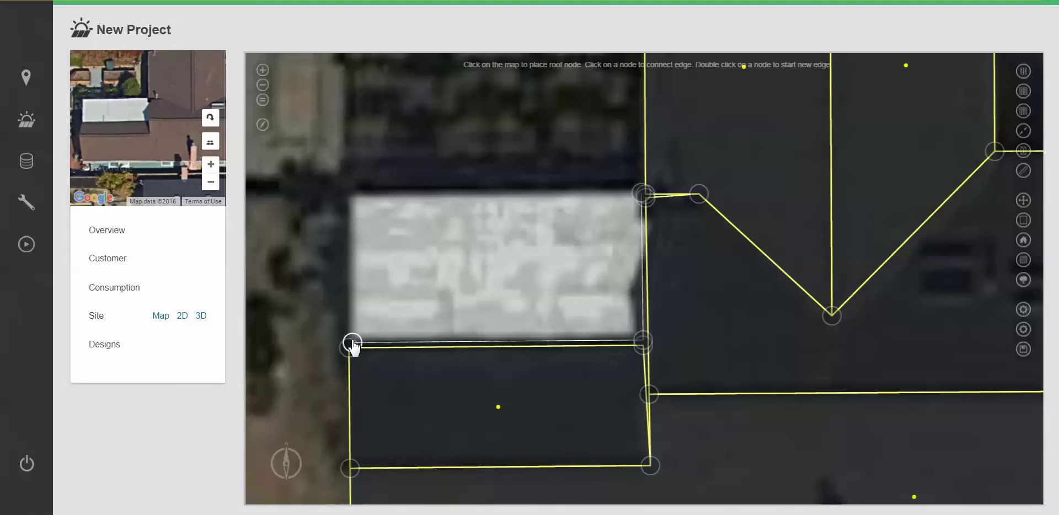
left_click(349, 198)
left_click(640, 196)
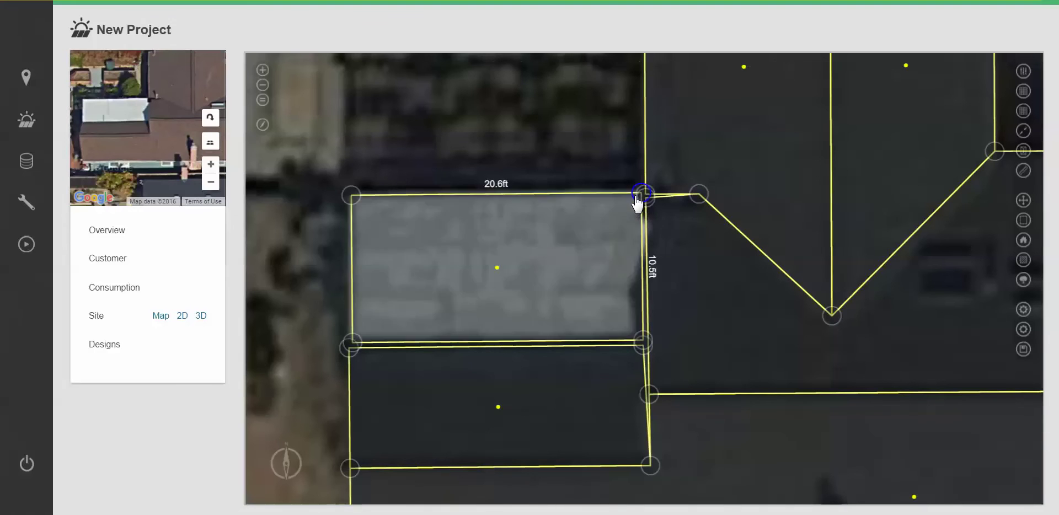
- Assign outward slope directions to the house's roof planes and make the patio cover slope south
scroll(569, 247, "down", 3)
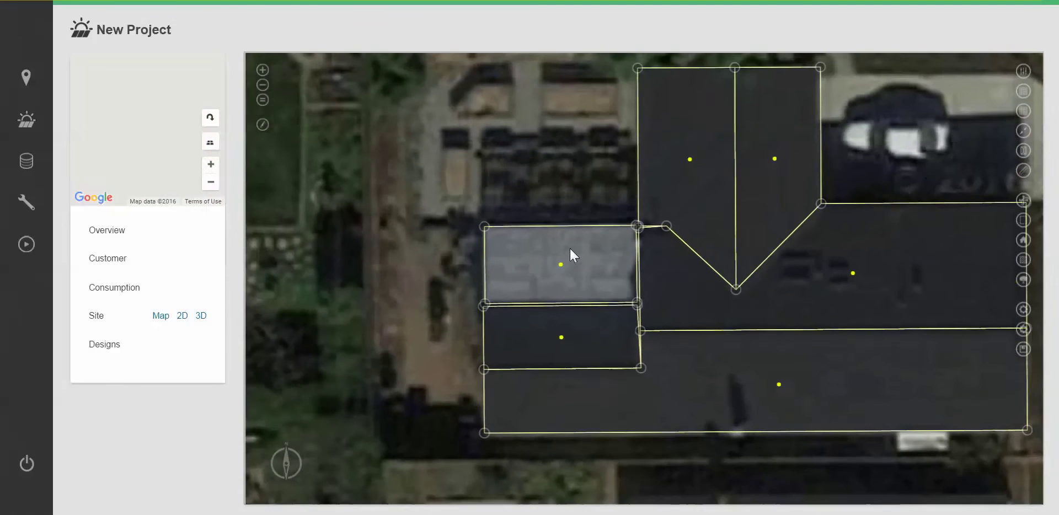
left_click_drag(806, 270, 729, 284)
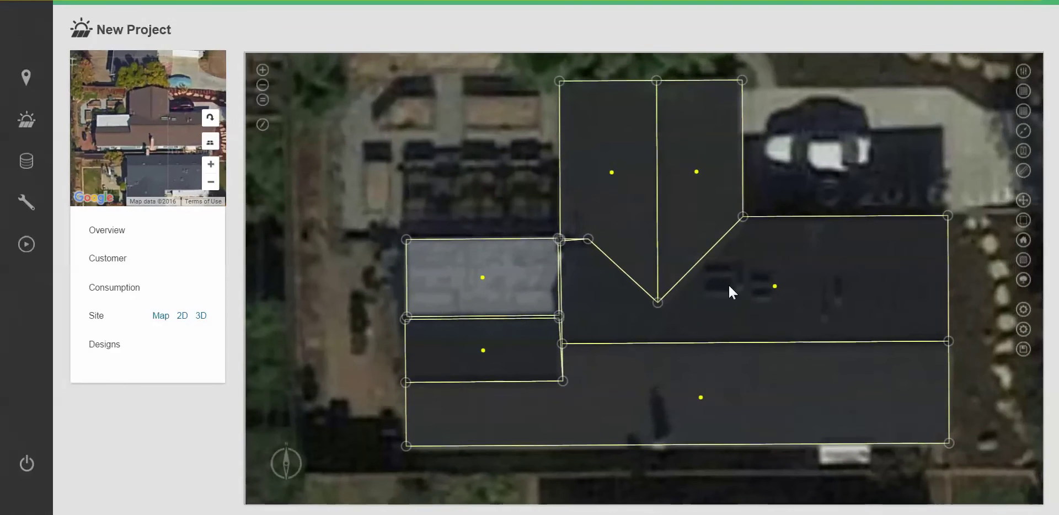
left_click(1024, 310)
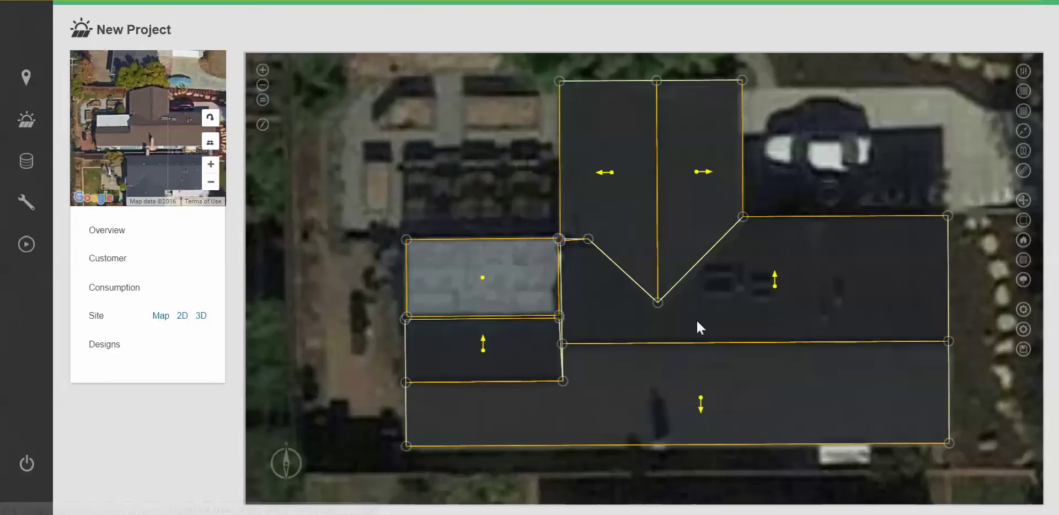
scroll(529, 275, "up", 1)
left_click_drag(530, 274, 506, 271)
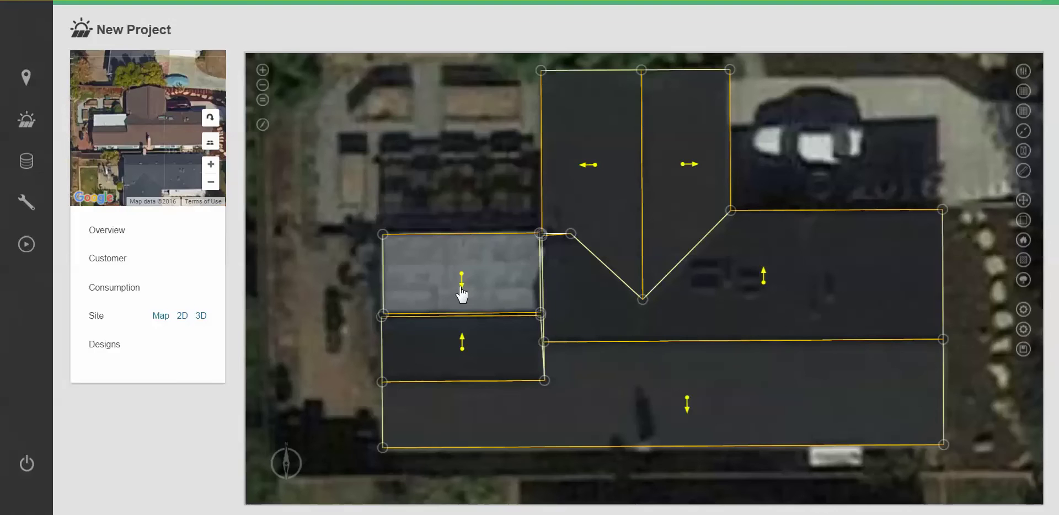
mouse_move(462, 290)
left_mouse_down()
mouse_move(485, 285)
mouse_move(456, 267)
mouse_move(449, 293)
mouse_move(484, 276)
mouse_move(442, 276)
mouse_move(463, 298)
left_mouse_up()
left_click_drag(586, 301, 567, 302)
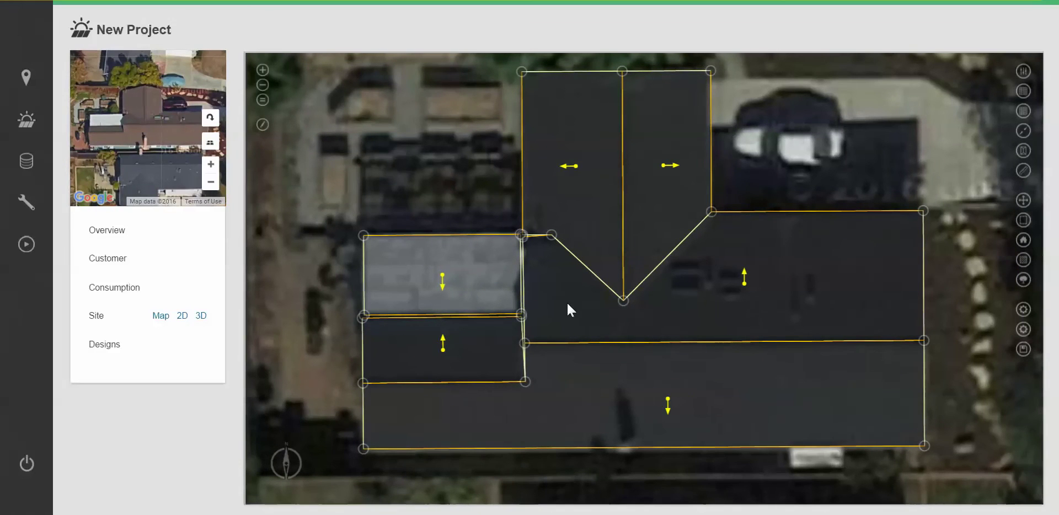
- Place a small rectangular obstruction over the chimney at the main roof's south eave
scroll(567, 301, "down", 1)
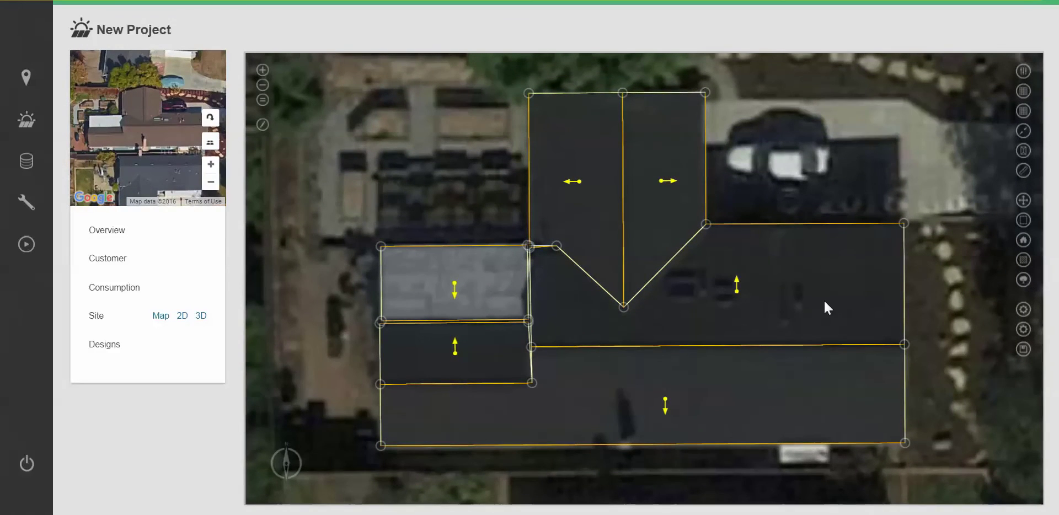
left_click(1024, 260)
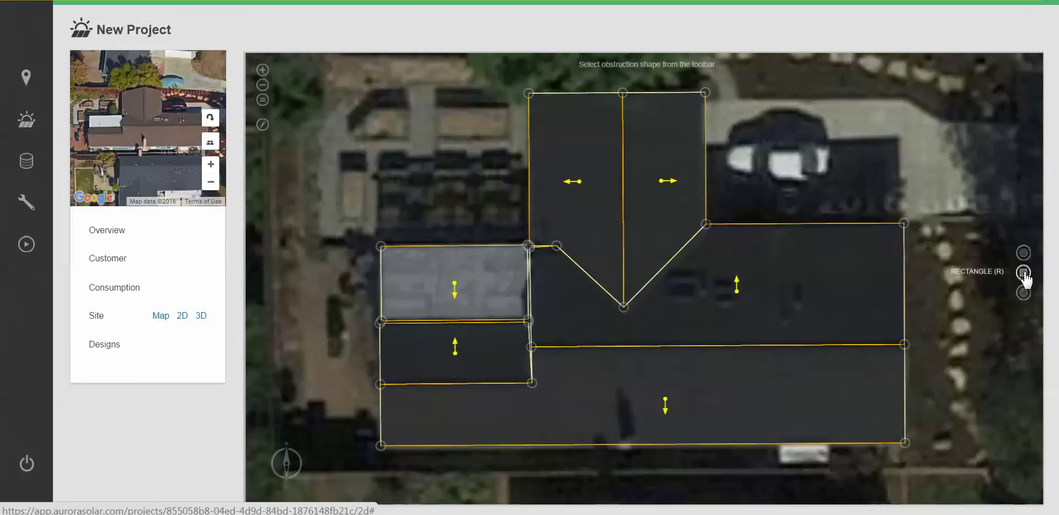
left_click(1023, 271)
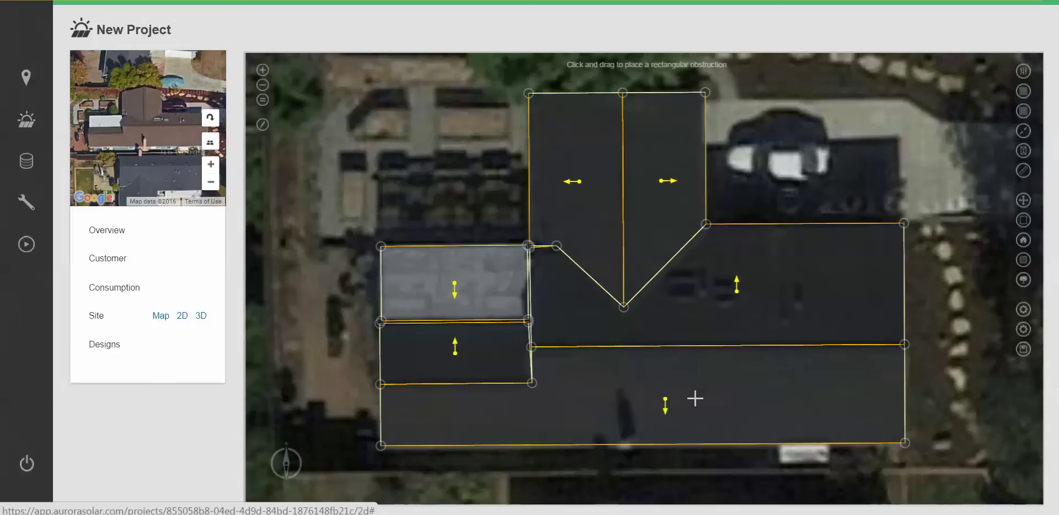
left_click_drag(615, 431, 639, 446)
left_click_drag(758, 389, 741, 380)
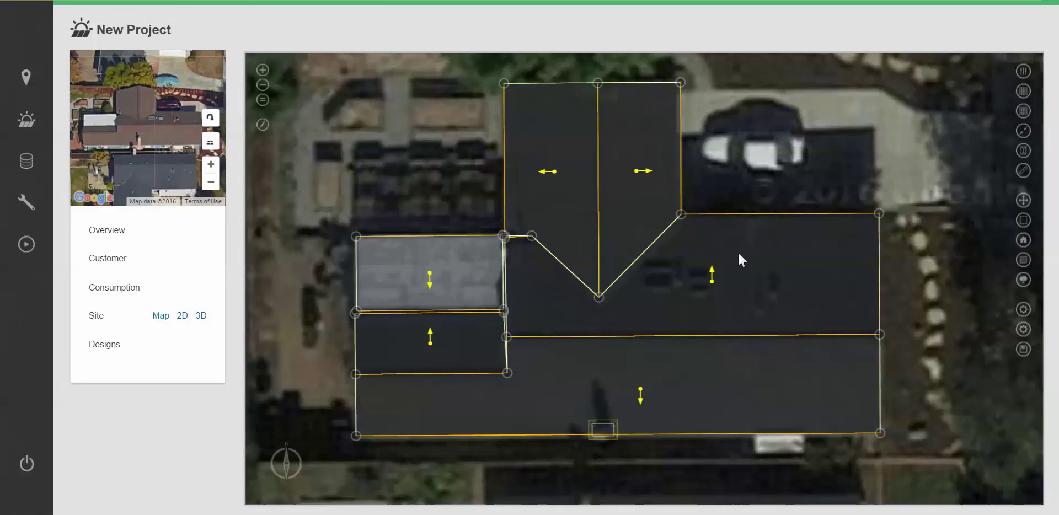
- Add a tree over the large canopy southeast of the house, sized to match it
scroll(770, 296, "down", 2)
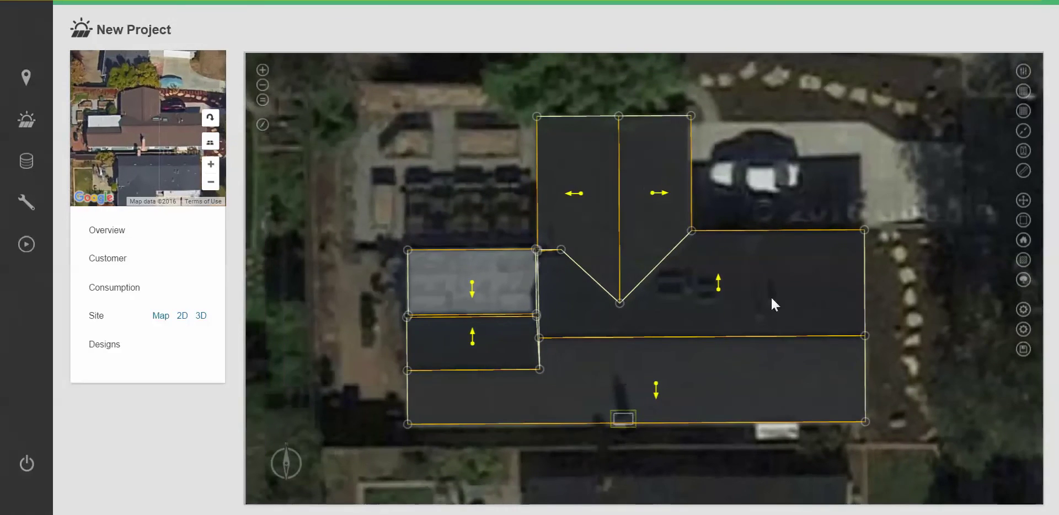
left_click_drag(769, 296, 713, 290)
left_click_drag(160, 144, 100, 131)
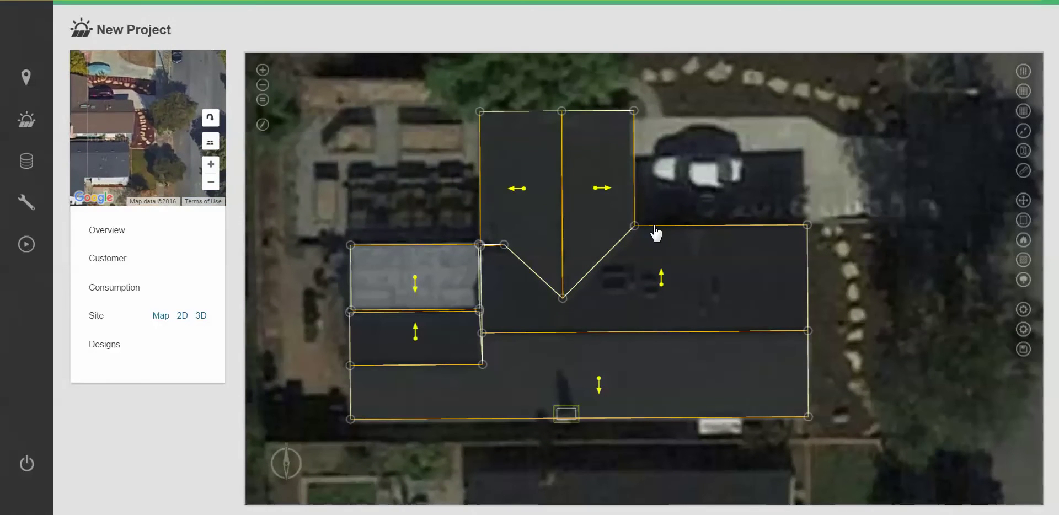
left_click(1023, 280)
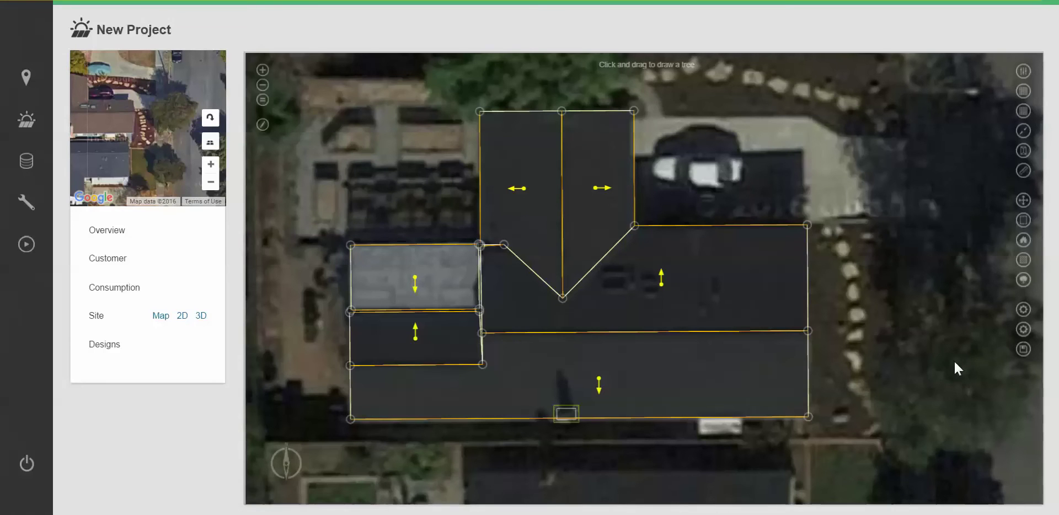
left_click_drag(954, 360, 1007, 420)
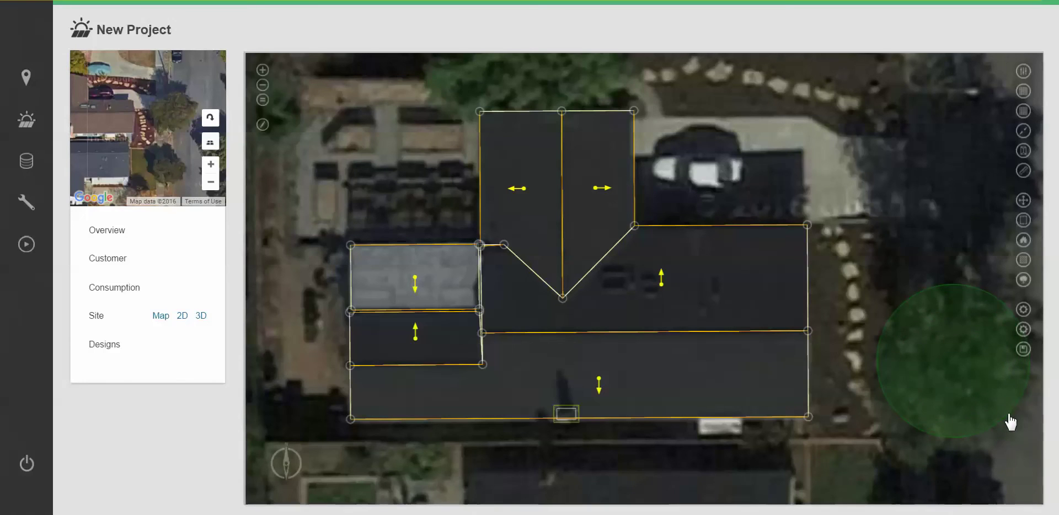
- Show the edge types and setbacks on the roof planes, and review the setback values in the site settings
left_click_drag(888, 247, 867, 277)
scroll(869, 239, "down", 3)
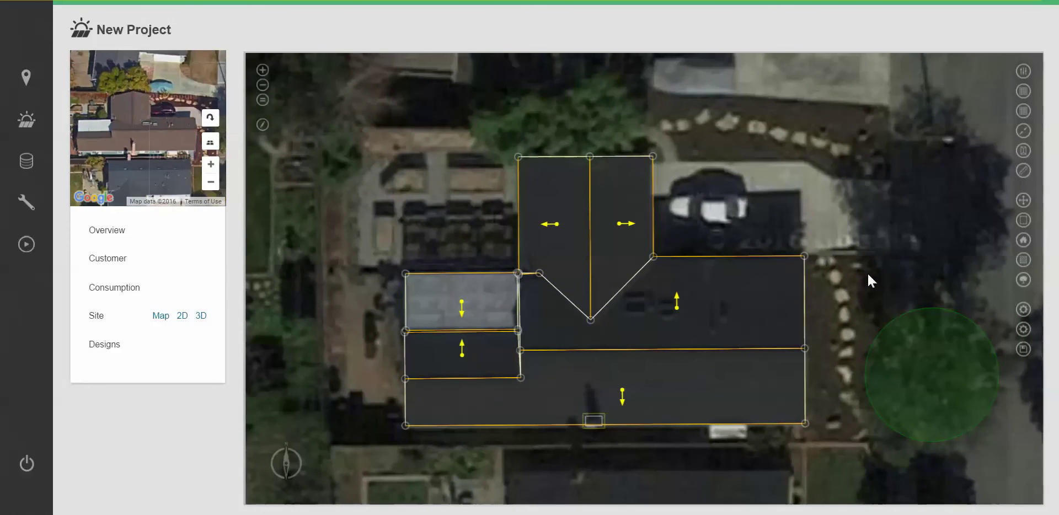
left_click_drag(868, 275, 859, 266)
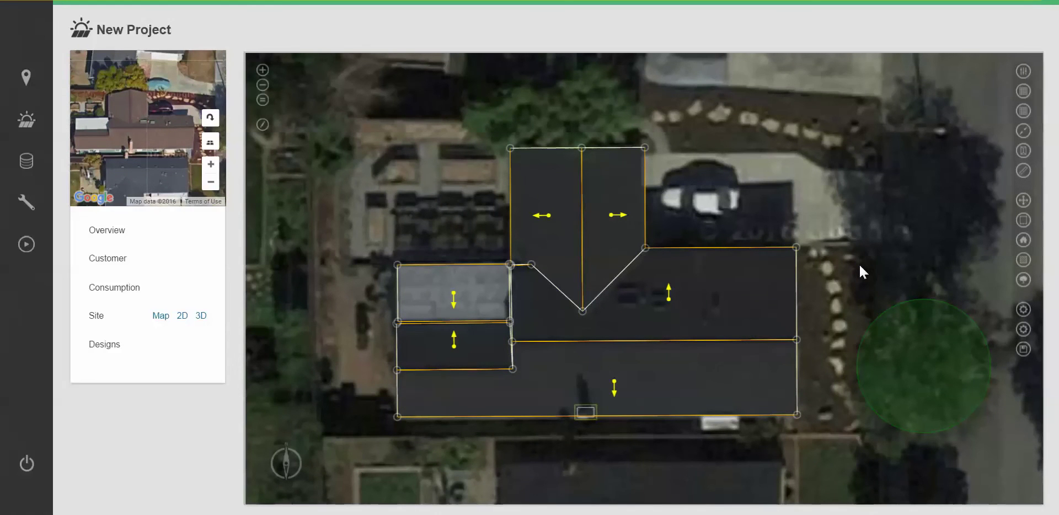
left_click(1022, 329)
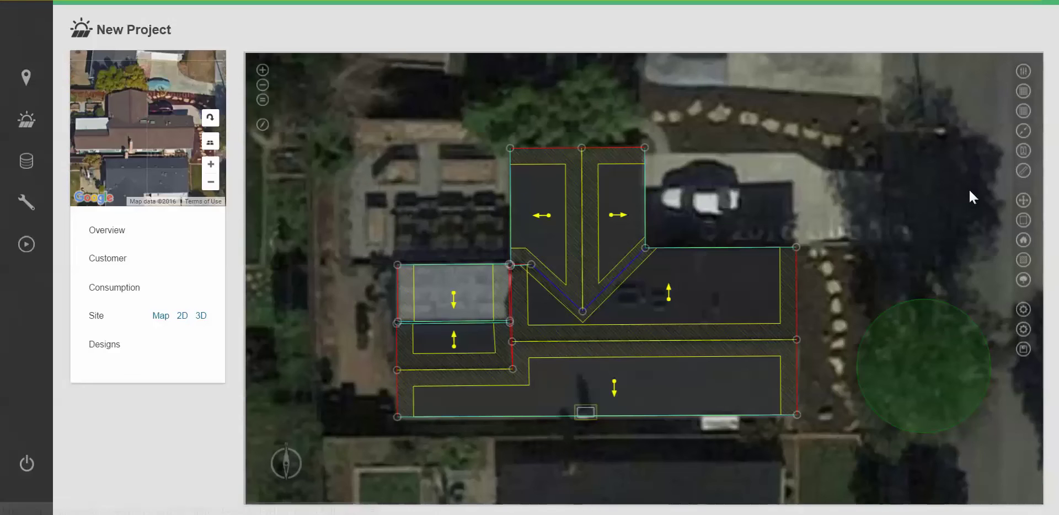
left_click(1024, 71)
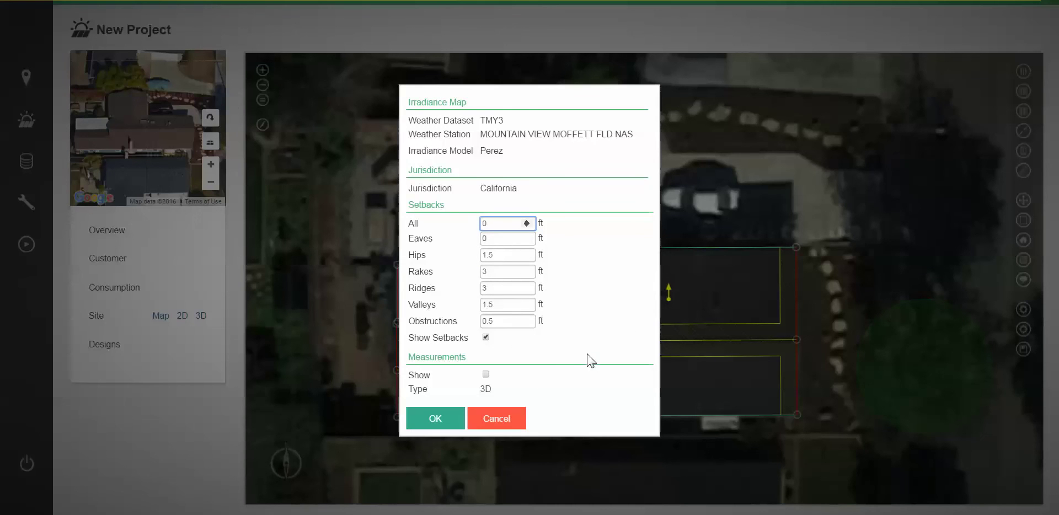
left_click(500, 424)
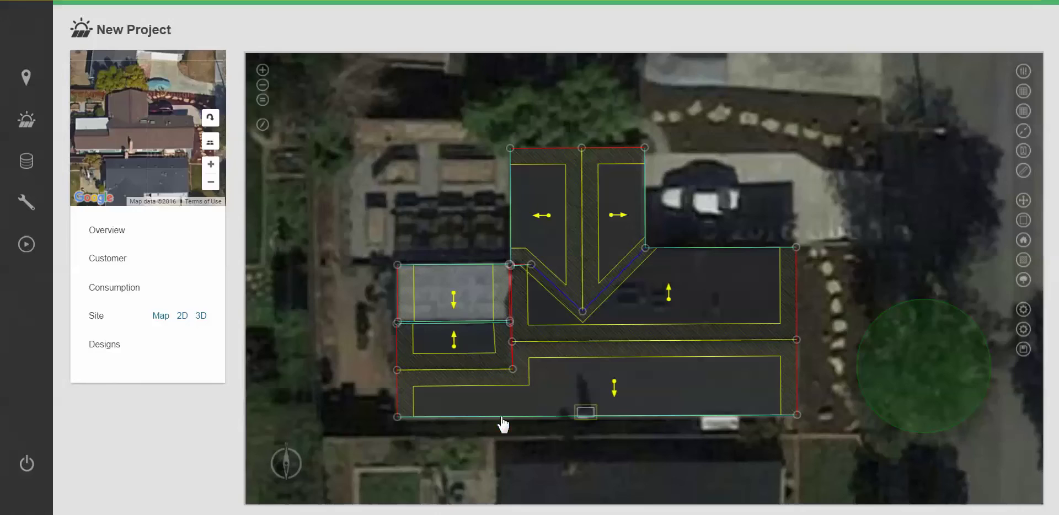
- Switch to the 3D view with the site changes saved, and lift the roofs to their slopes
left_click(201, 317)
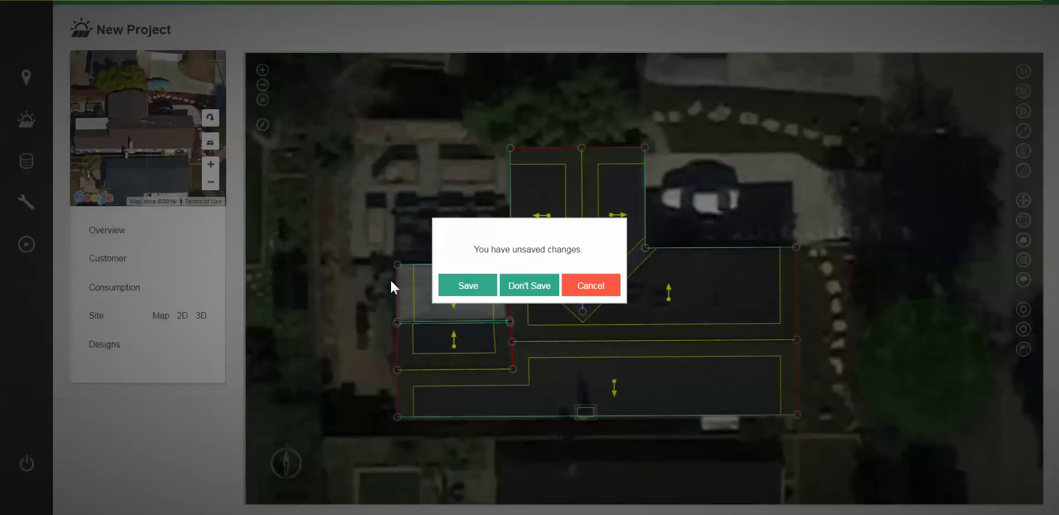
left_click(464, 287)
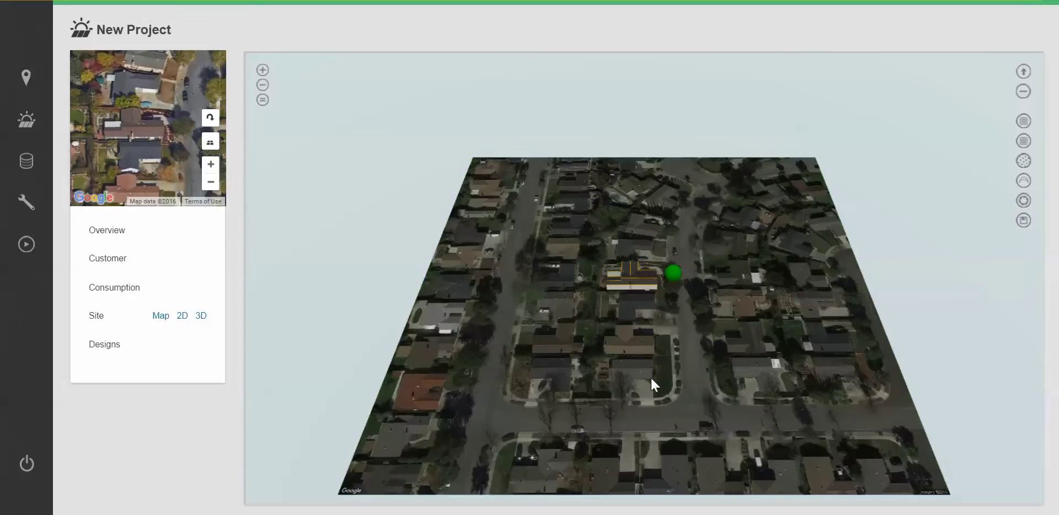
scroll(650, 377, "up", 10)
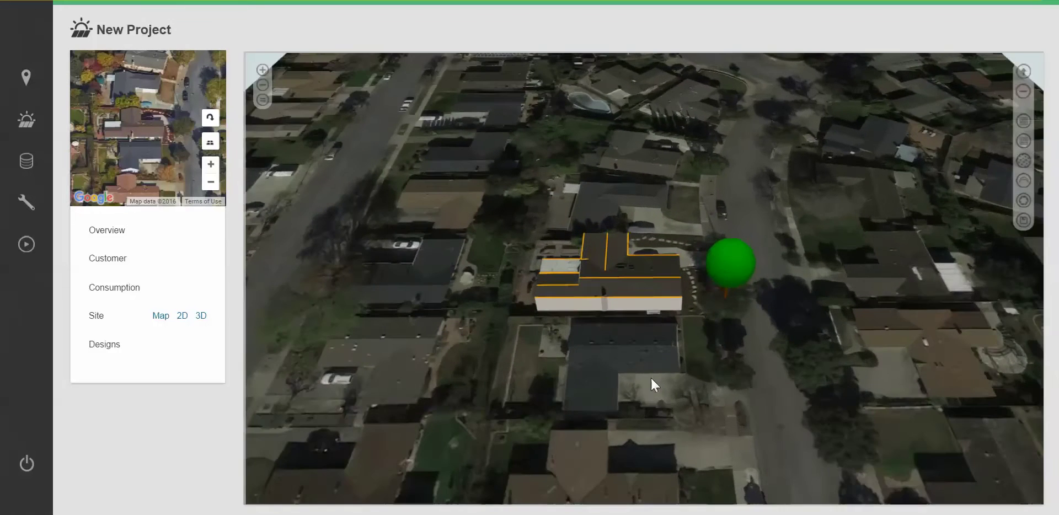
scroll(651, 379, "up", 4)
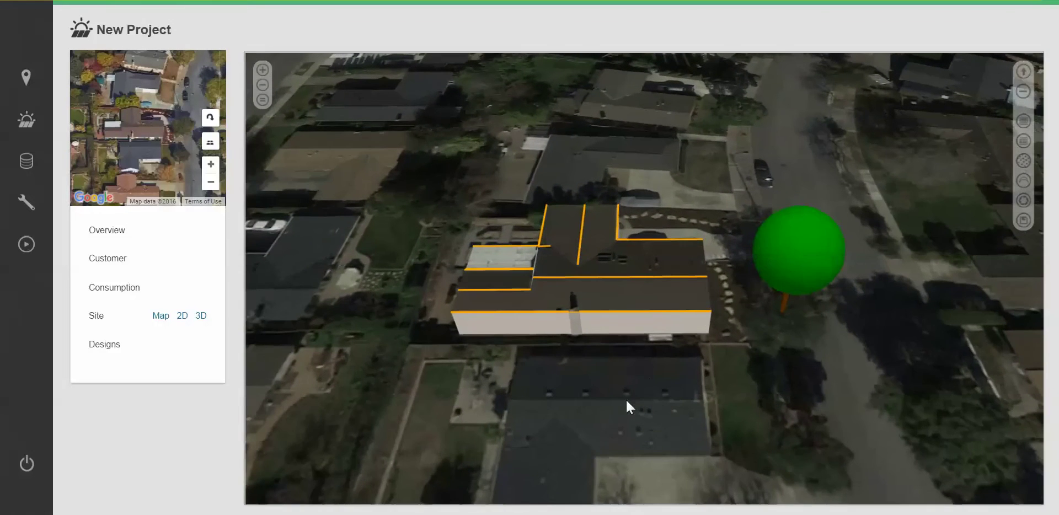
left_click_drag(625, 399, 676, 361)
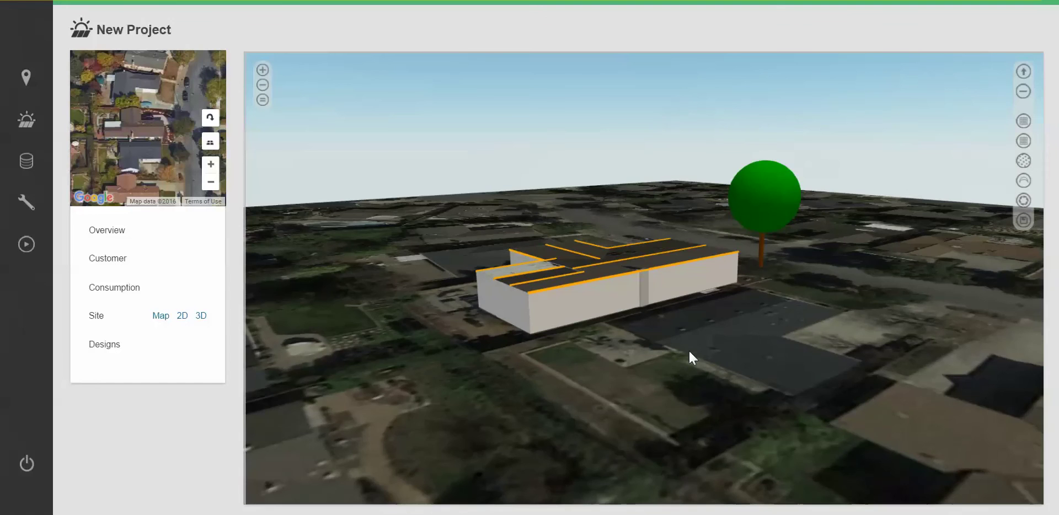
left_click(1022, 73)
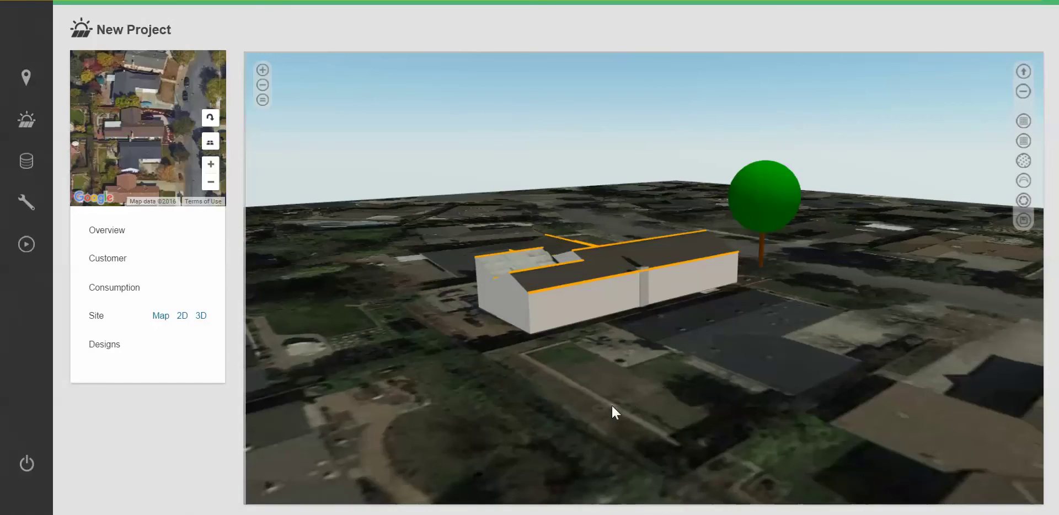
- Lower the patio cover roof's tilt until it is nearly flat, below 4°
scroll(615, 415, "up", 3)
scroll(616, 417, "up", 1)
left_click_drag(547, 412, 551, 433)
scroll(580, 421, "up", 2)
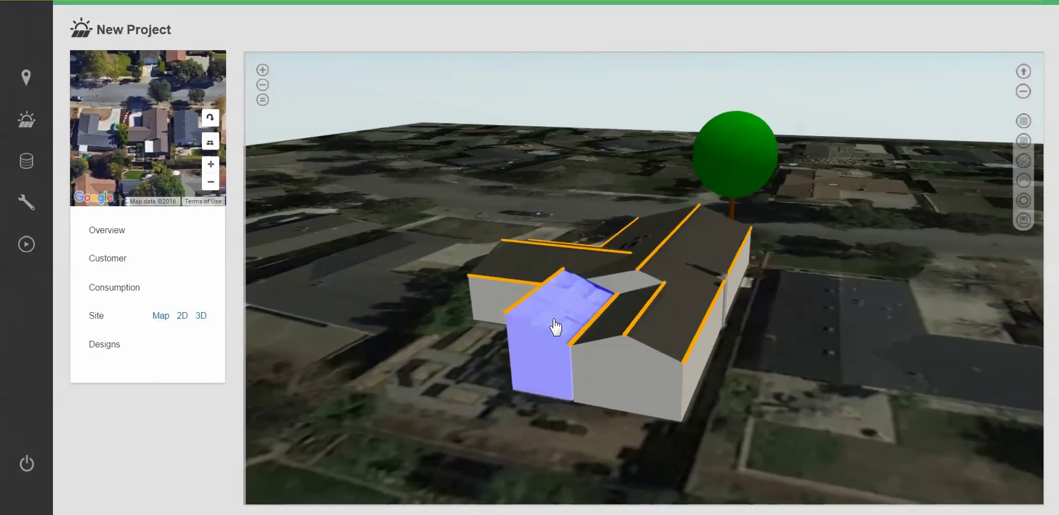
left_click(554, 326)
key("Down")
key("Down")
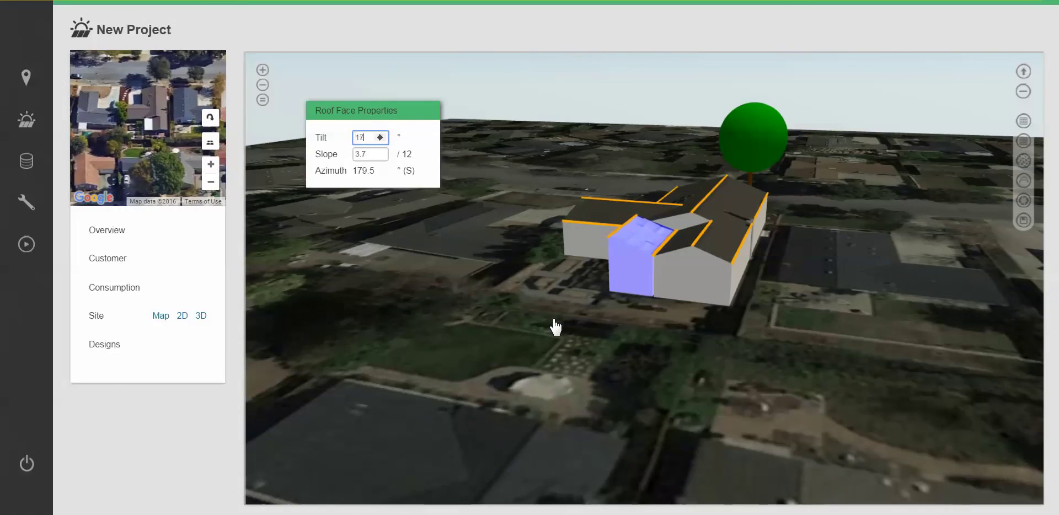
key("Down")
key("Down")
key("Down")
key("Down")
key("Down")
key("Down")
key("Down")
key("Down")
key("Down")
key("Down")
key("Down")
key("Down")
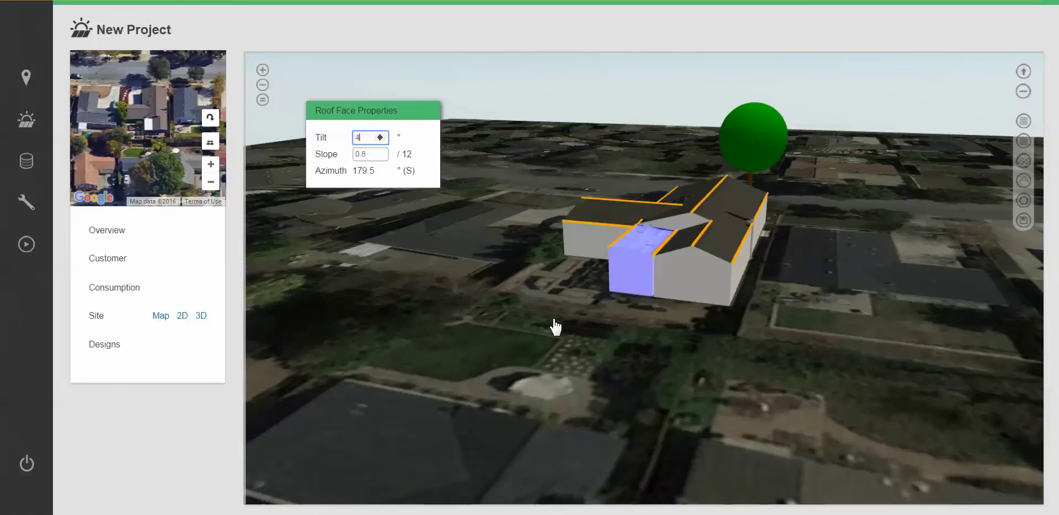
key("Down")
key("Down")
- Adjust the tilt of the main roof's south face and set it to 19°
scroll(631, 348, "up", 4)
left_click_drag(617, 344, 620, 349)
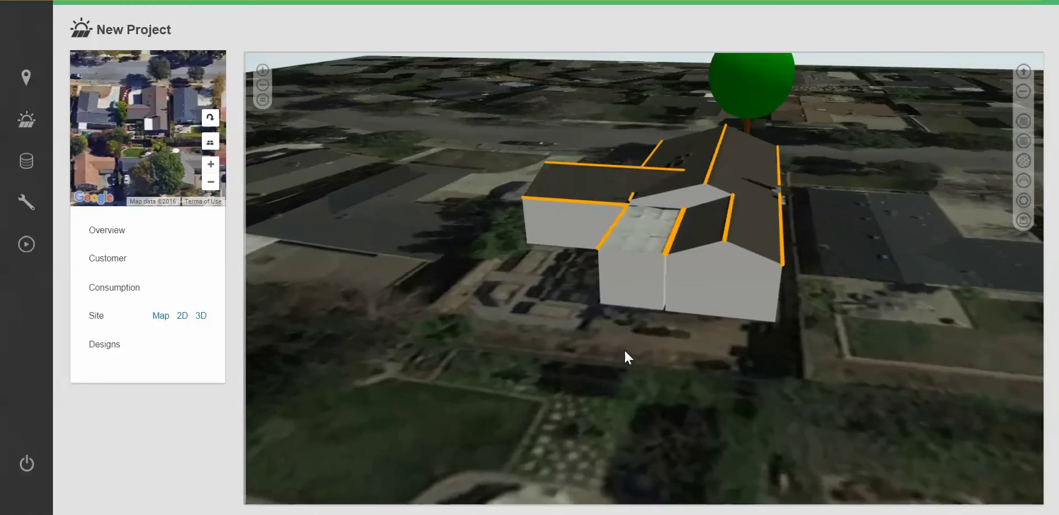
left_click(753, 218)
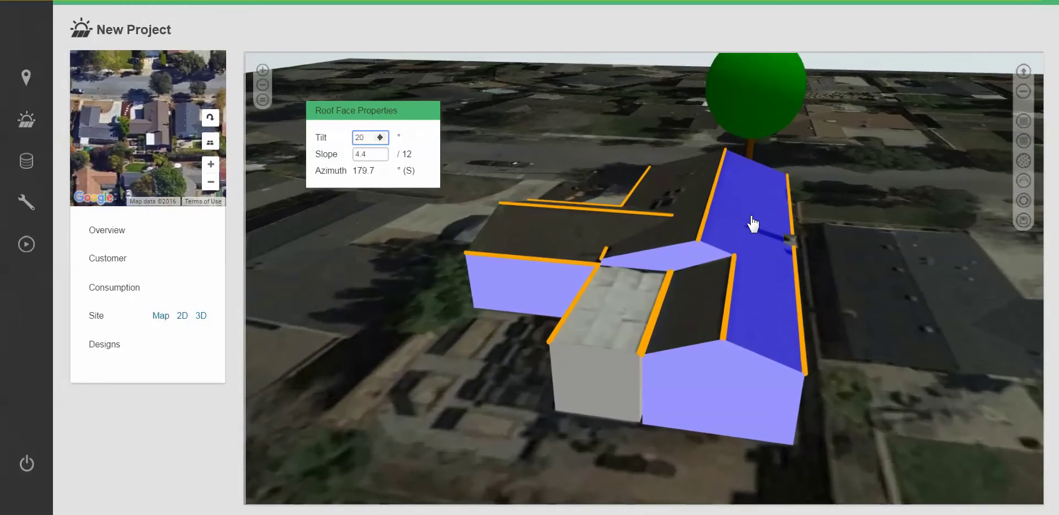
key("Up")
key("Up")
key("Up")
key("Down")
key("Down")
key("Down")
key("Down")
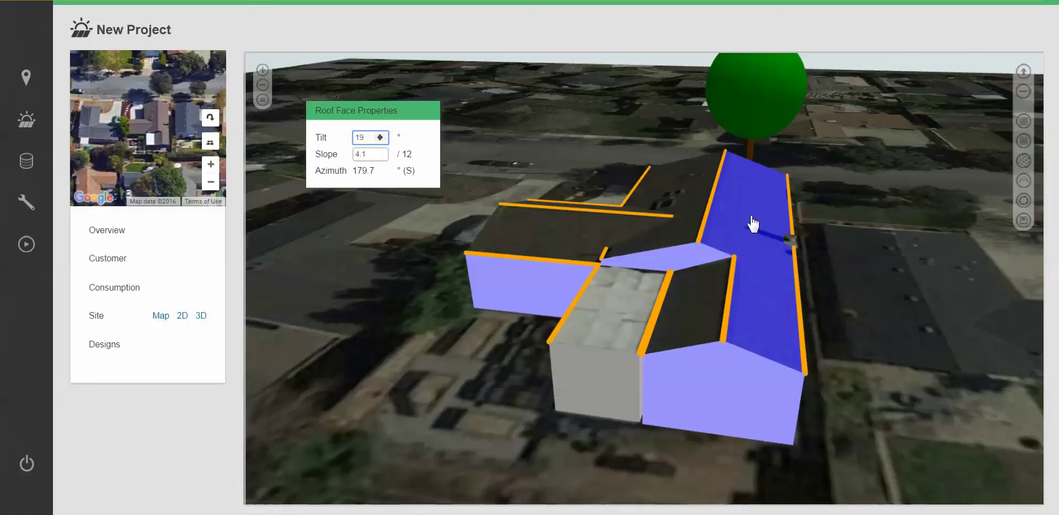
- Set the height of the rooftop obstruction on the south side of the house to 5 ft
left_click_drag(689, 452, 724, 451)
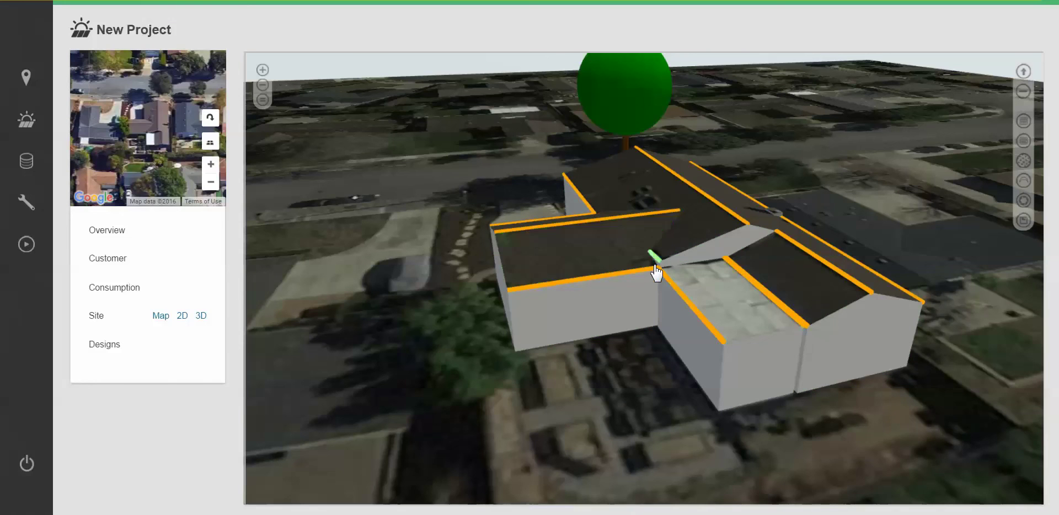
left_click_drag(650, 382, 520, 384)
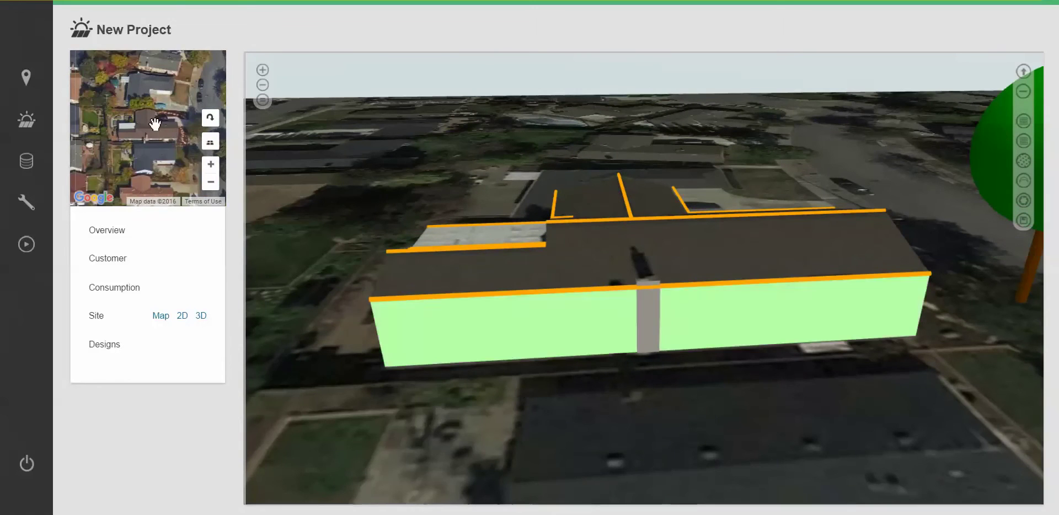
left_click(211, 164)
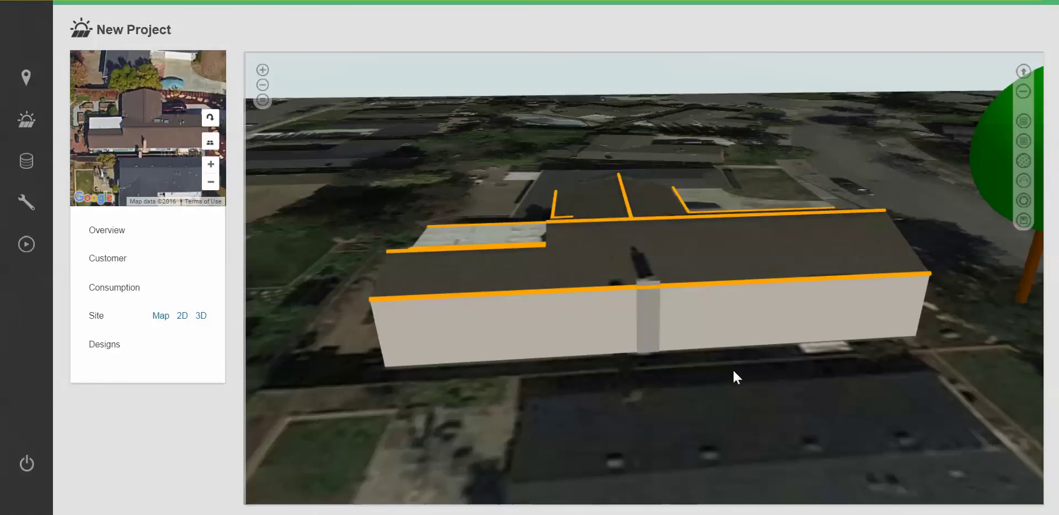
left_click(649, 319)
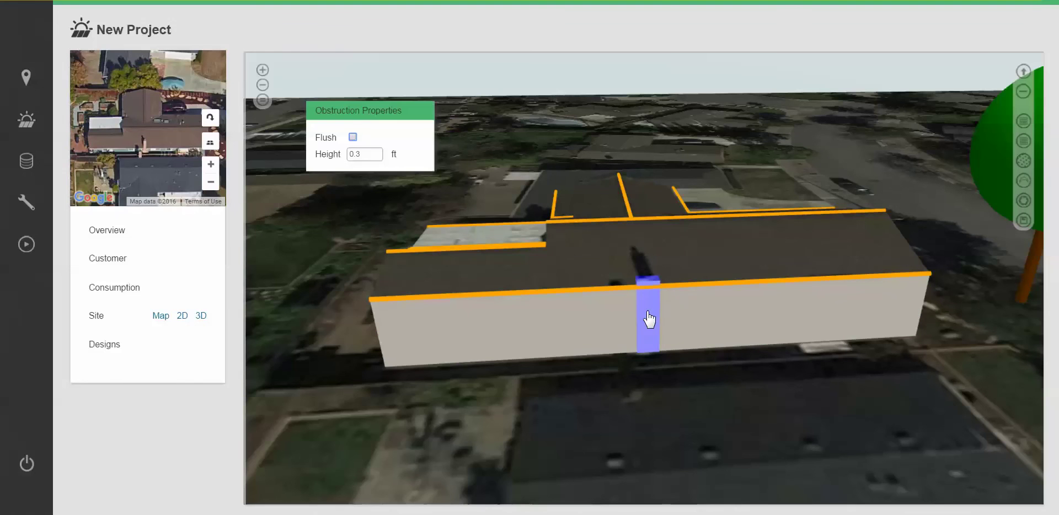
left_click(365, 154)
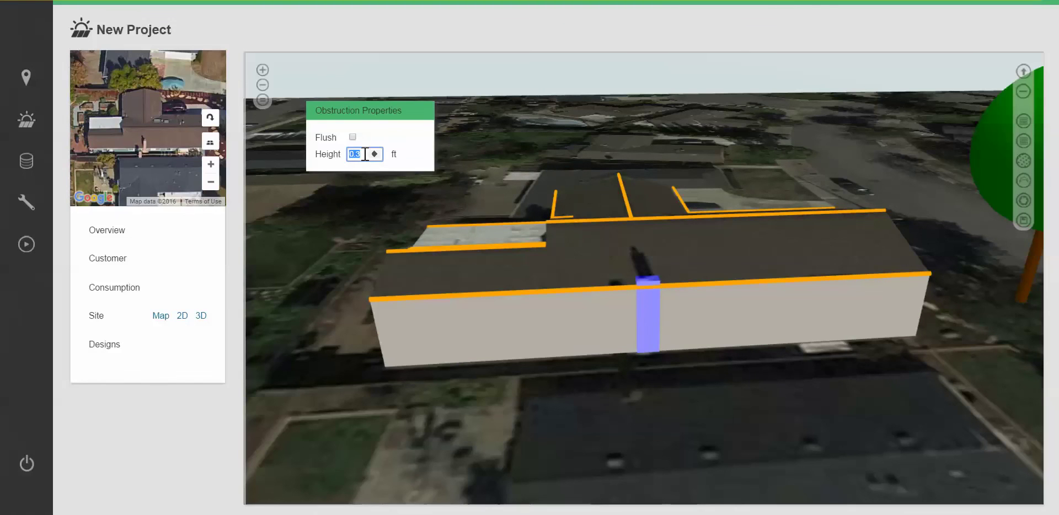
type("5")
- Check the building properties of the house from its south wall, leaving them unchanged
left_click_drag(608, 391, 595, 393)
scroll(605, 391, "down", 4)
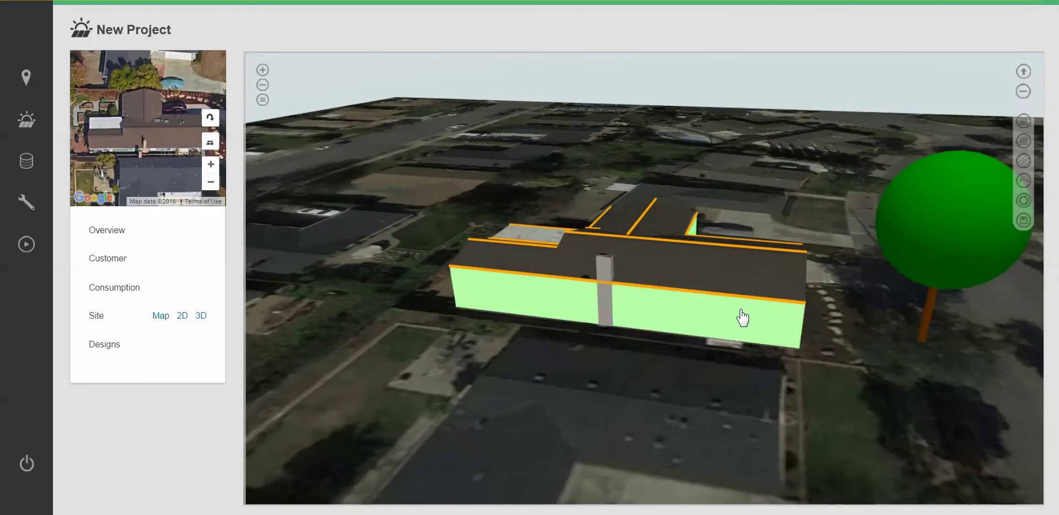
left_click(742, 318)
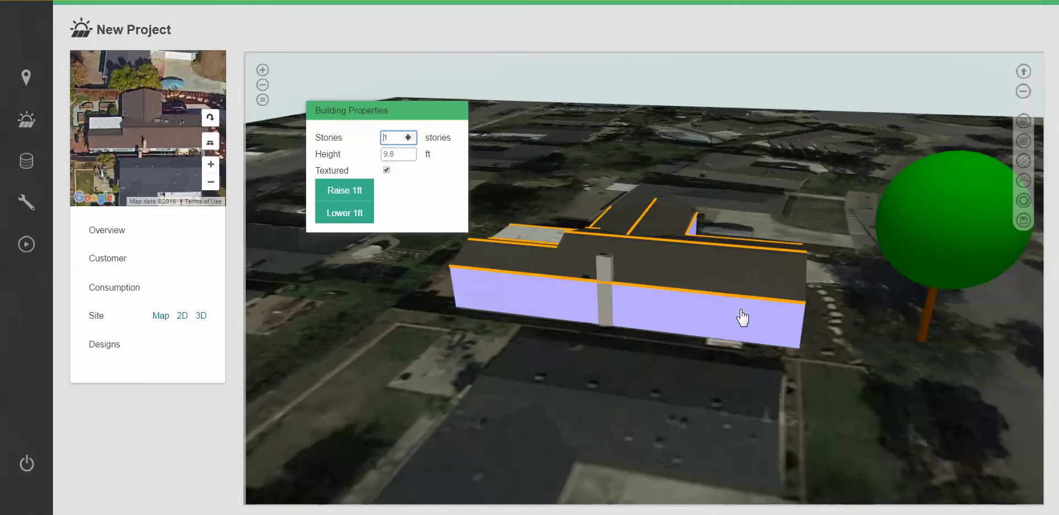
left_click(939, 208)
left_click(773, 396)
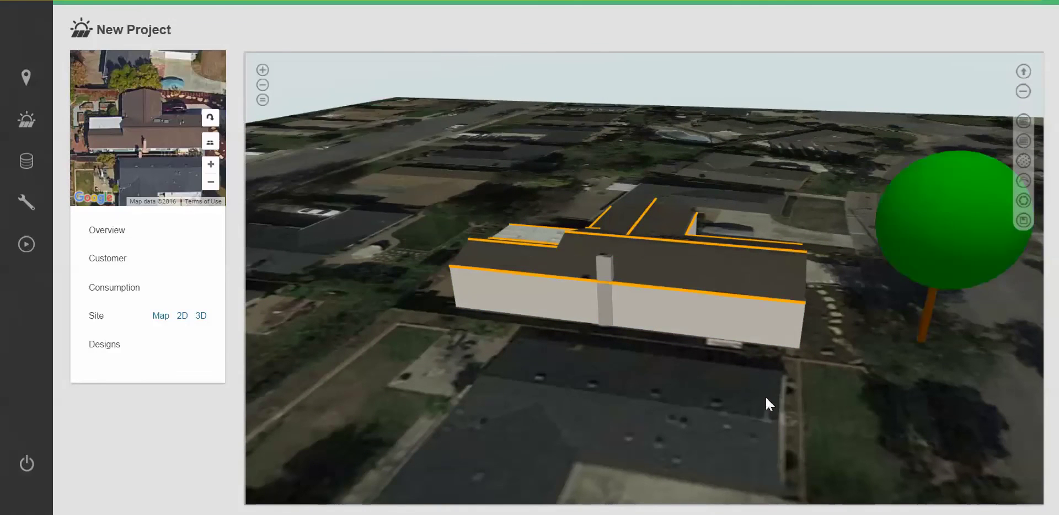
- Set the height of the tree in front of the house to 31 ft
left_click_drag(765, 396, 725, 408)
scroll(726, 408, "down", 3)
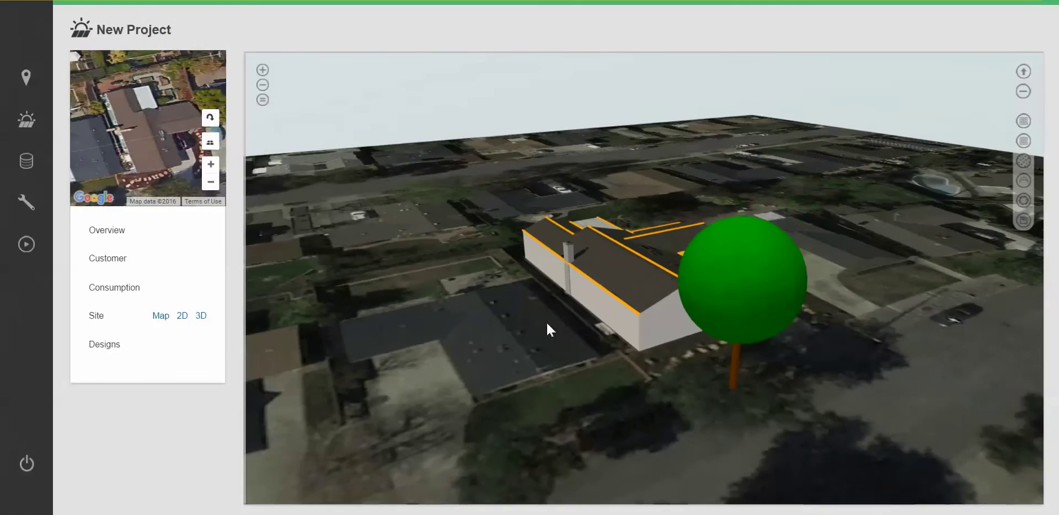
left_click_drag(136, 133, 136, 105)
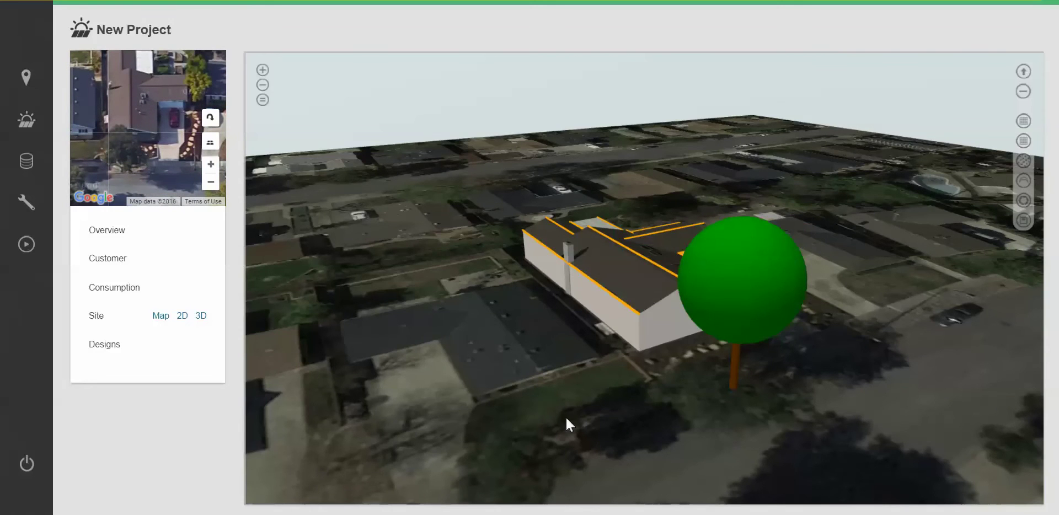
left_click_drag(681, 428, 661, 416)
left_click(639, 255)
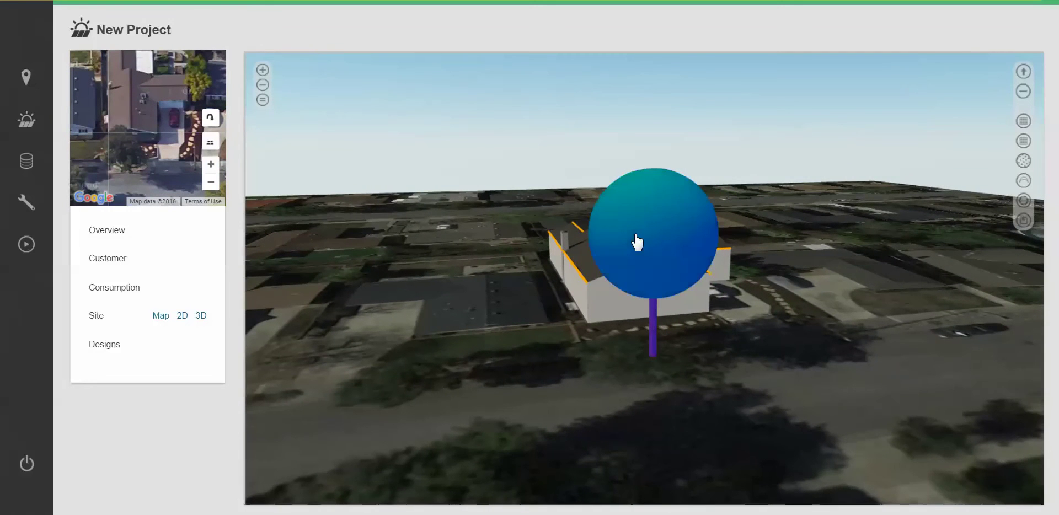
key("Tab")
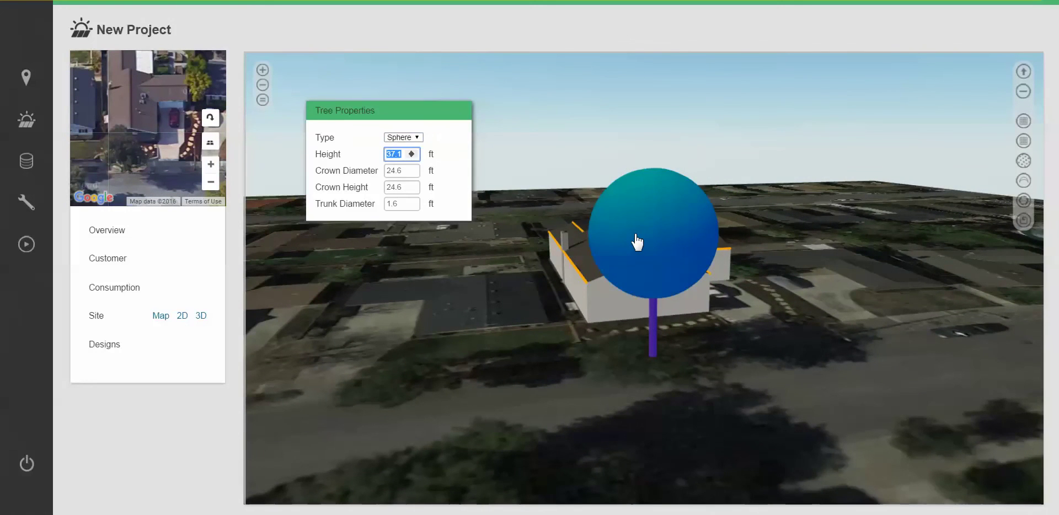
type("33.5")
key("Down")
key("Down")
key("Down")
key("Down")
key("Down")
key("Down")
- Set the tree's crown diameter to 26.5 ft and its crown height to 26 ft
key("Tab")
type("26.5")
key("Tab")
type("26")
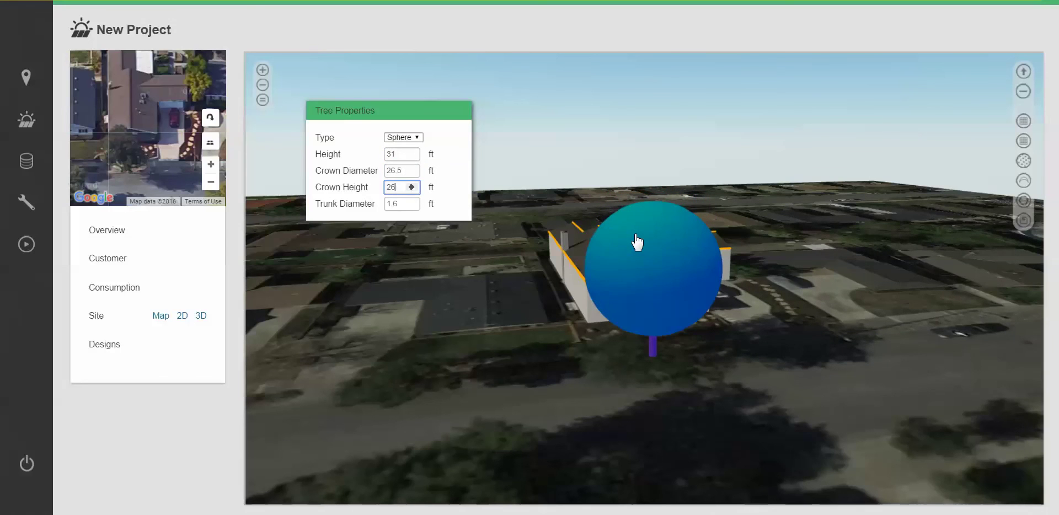
- Show Street View above the 3D model to compare the front of the house with the real one
left_click_drag(622, 392, 608, 386)
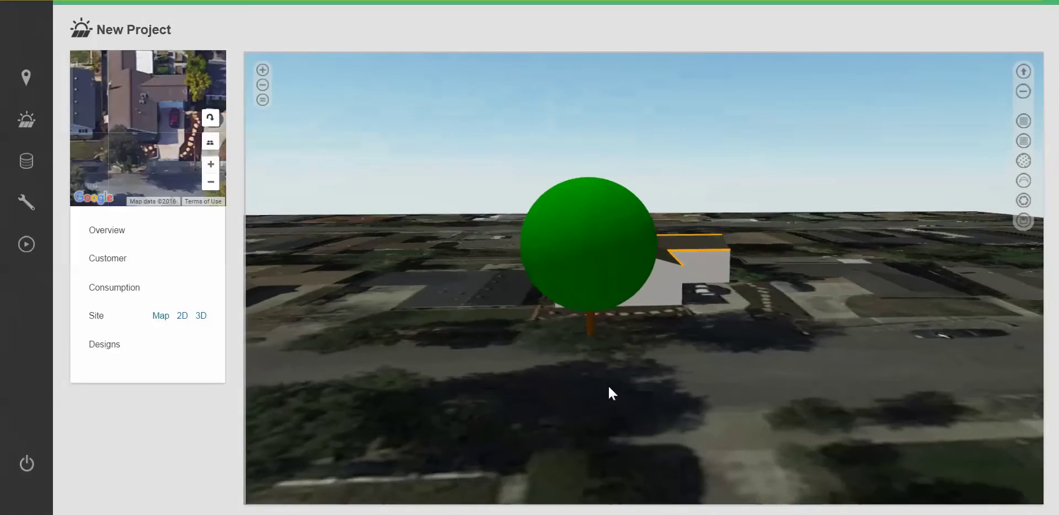
middle_click_drag(608, 385, 601, 385)
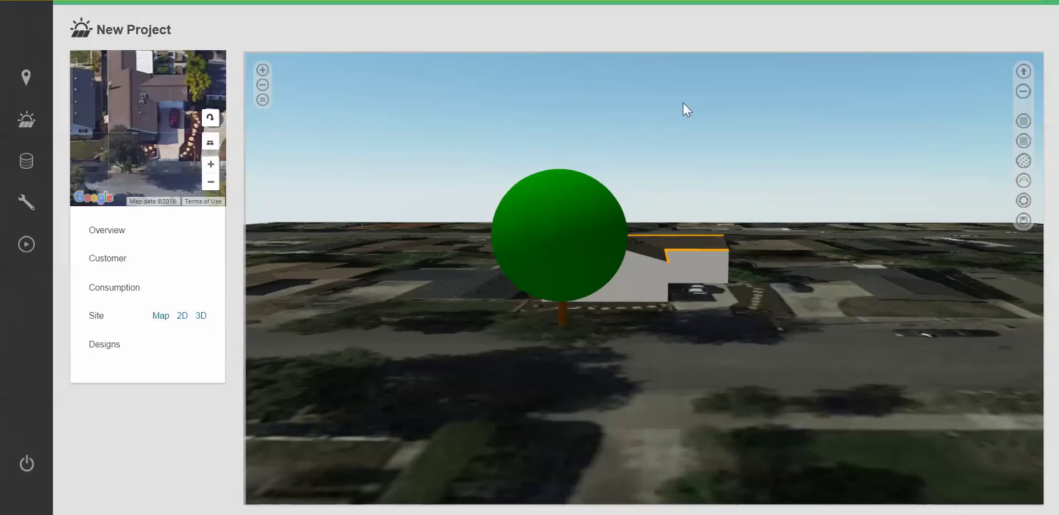
left_click_drag(642, 52, 649, 297)
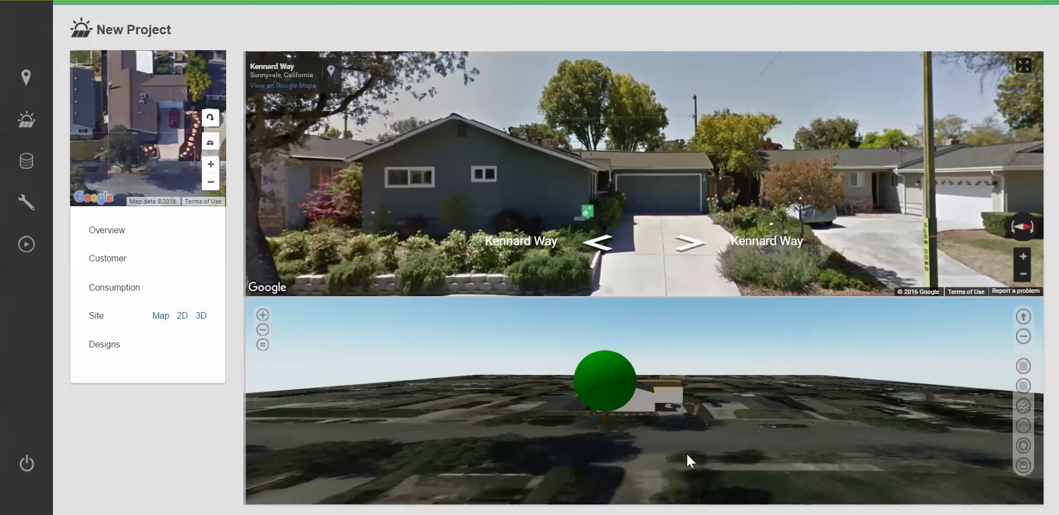
scroll(686, 452, "up", 2)
scroll(693, 448, "up", 2)
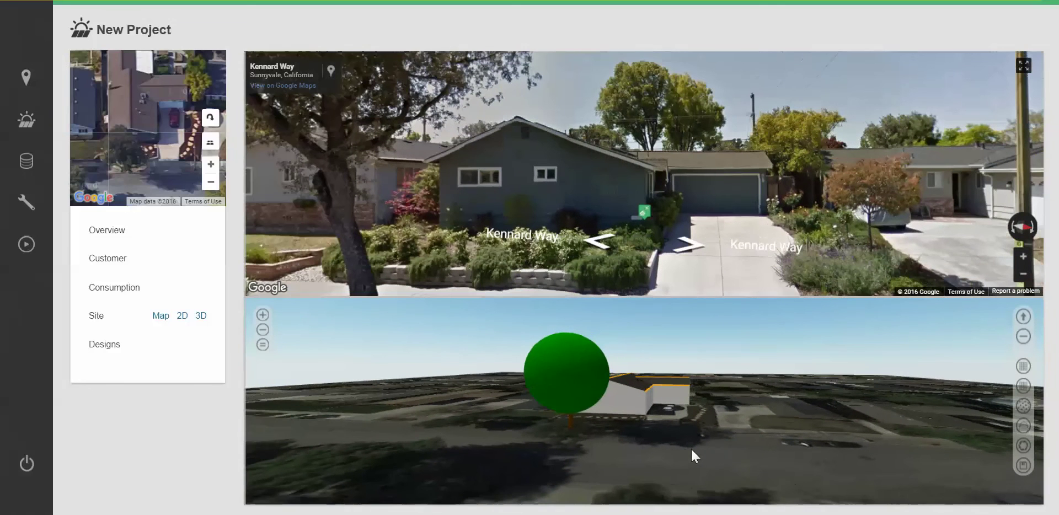
- Move along the street in Street View and face the real tree beside the house
left_click(691, 254)
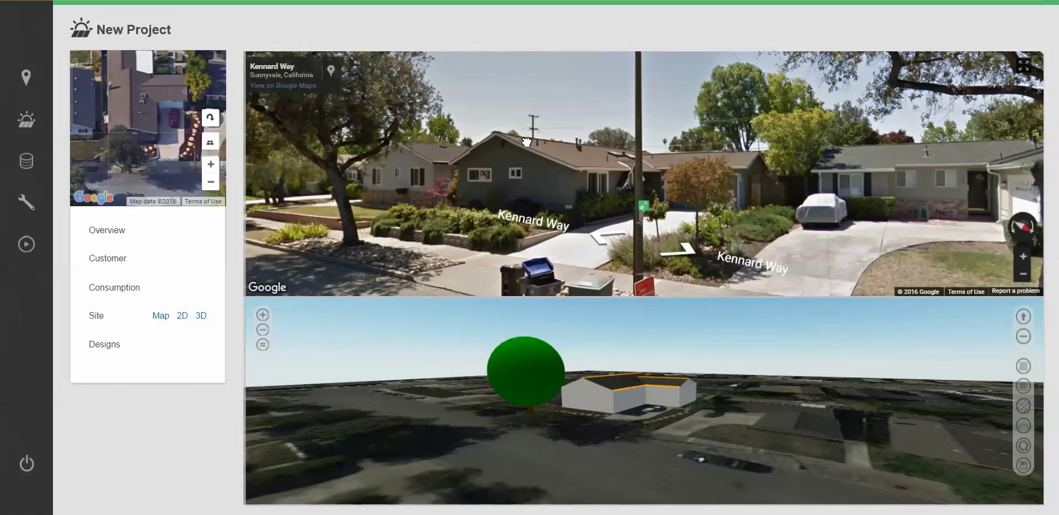
left_click_drag(532, 144, 602, 190)
scroll(600, 173, "down", 1)
scroll(600, 424, "up", 1)
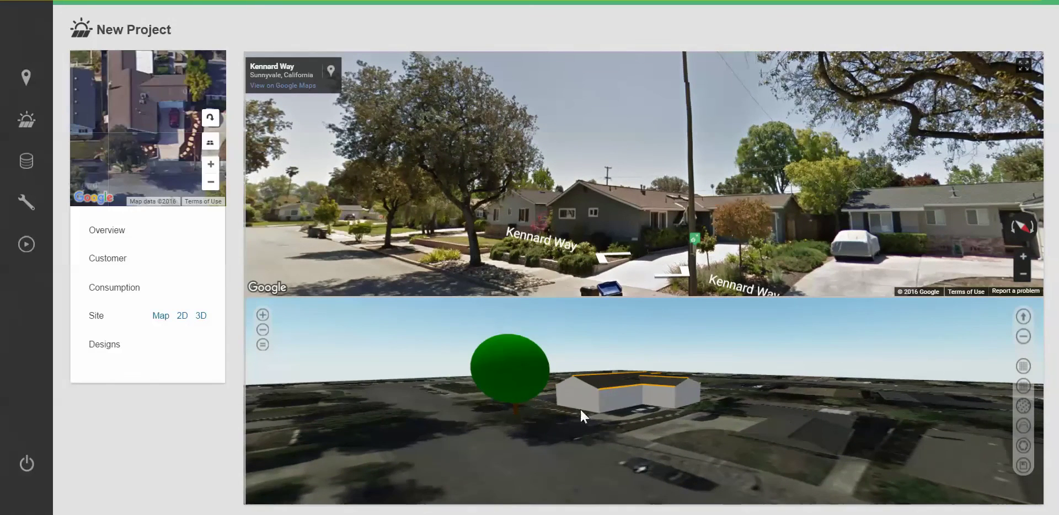
- Move the tree's properties clear of the real tree in Street View and set the modelled tree's height to 32 ft
left_click(518, 376)
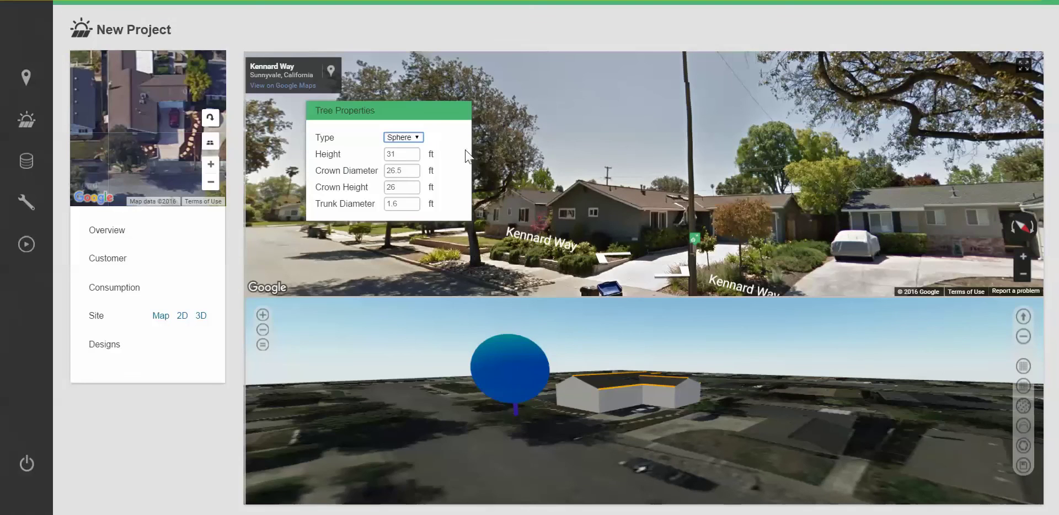
left_click_drag(466, 109, 715, 104)
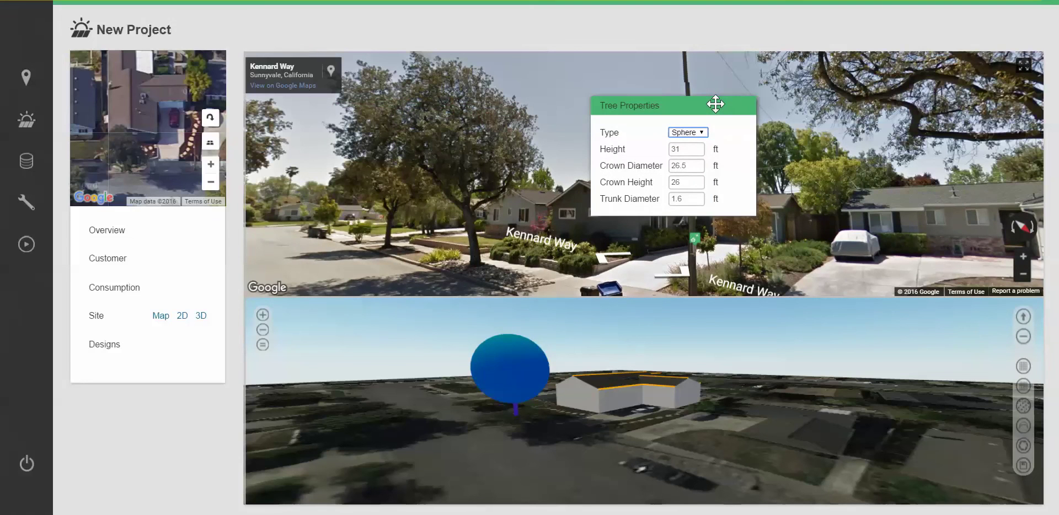
key("Tab")
key("Up")
key("Up")
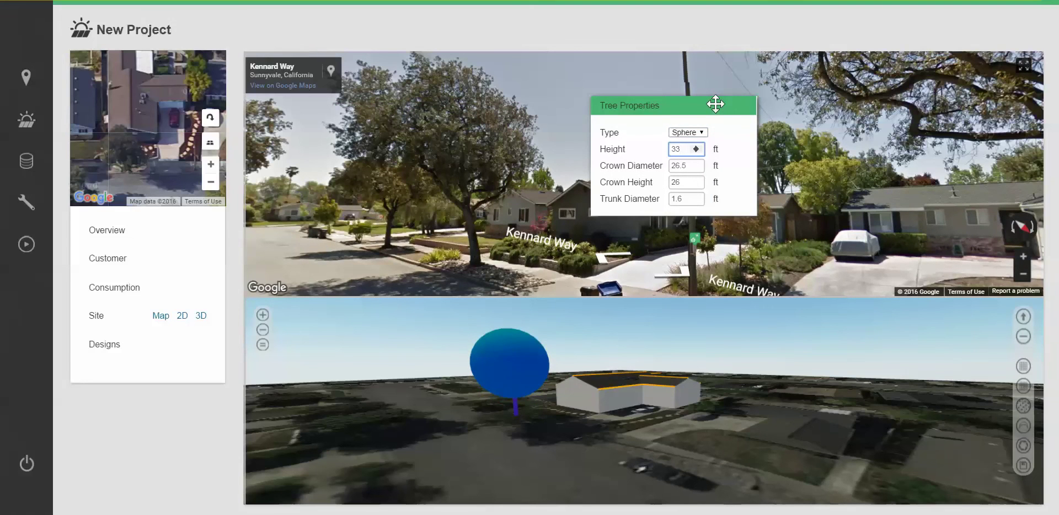
key("Down")
key("Tab")
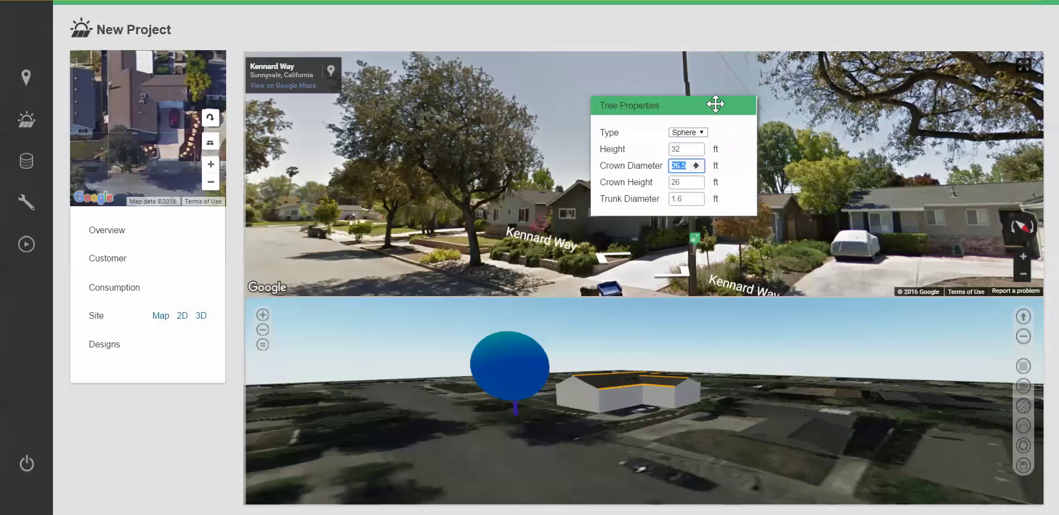
- Reduce the tree's crown diameter to 24.5 ft and its crown height to 23 ft
key("Down")
key("Down")
key("Tab")
key("Down")
key("Down")
key("Down")
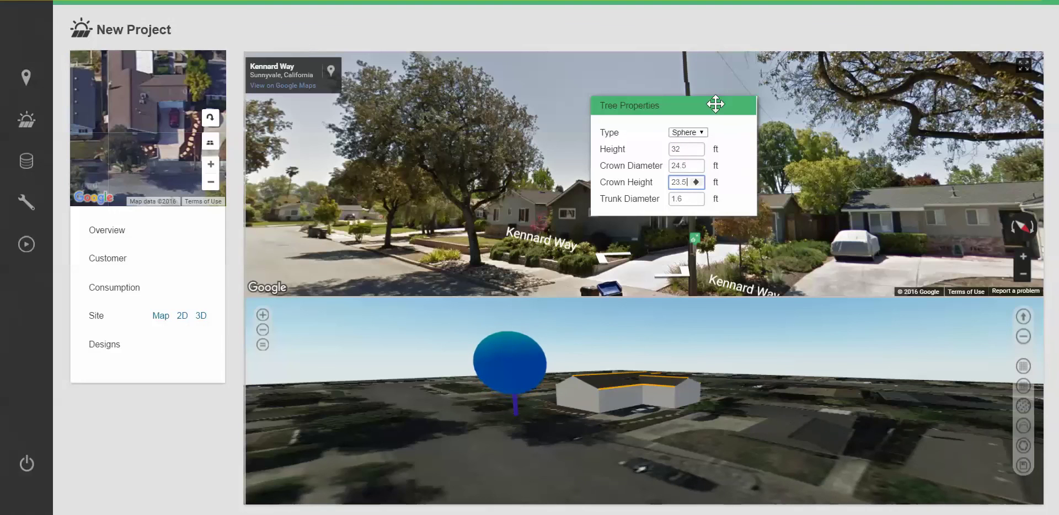
- Lower the tree's overall height slightly to match the real tree in Street View
key("shift+Tab")
key("shift+Tab")
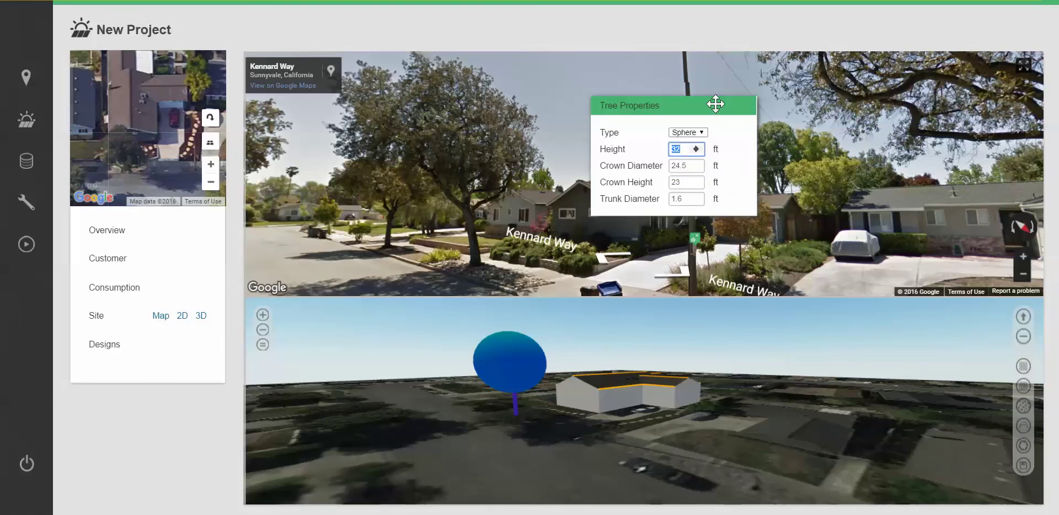
key("Down")
key("Down")
left_click(642, 442)
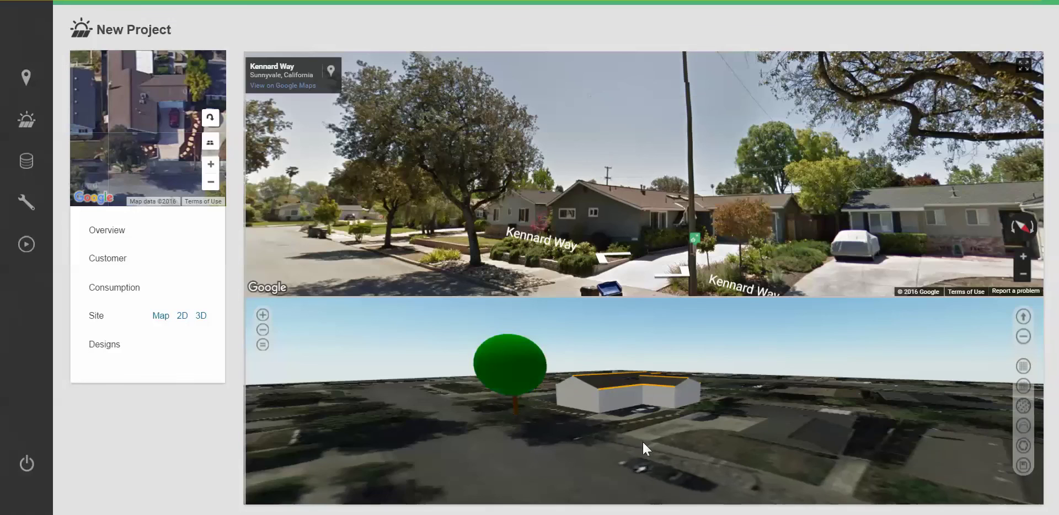
- Compare the house model with Street View side by side, and return to the 3D model alone
left_click_drag(642, 441, 644, 442)
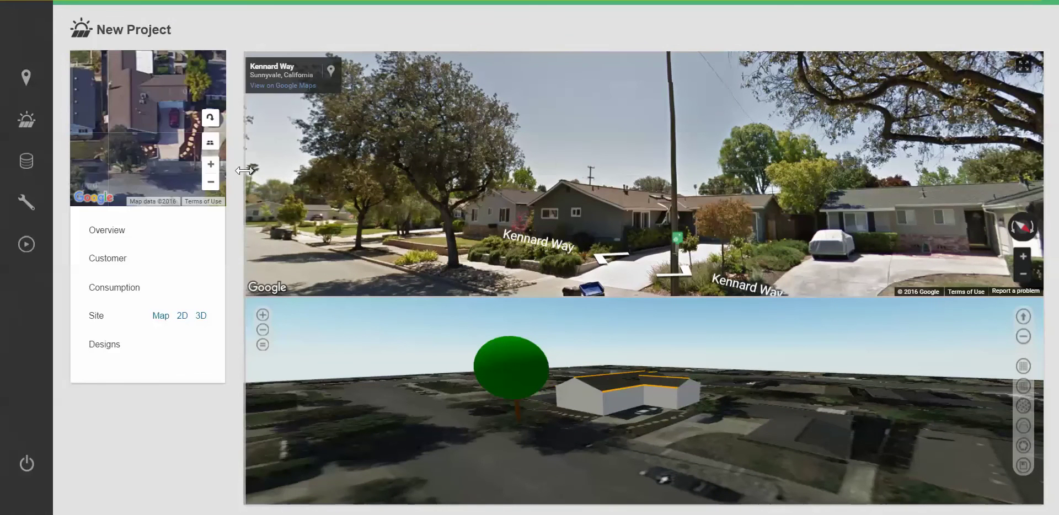
left_click_drag(256, 171, 548, 190)
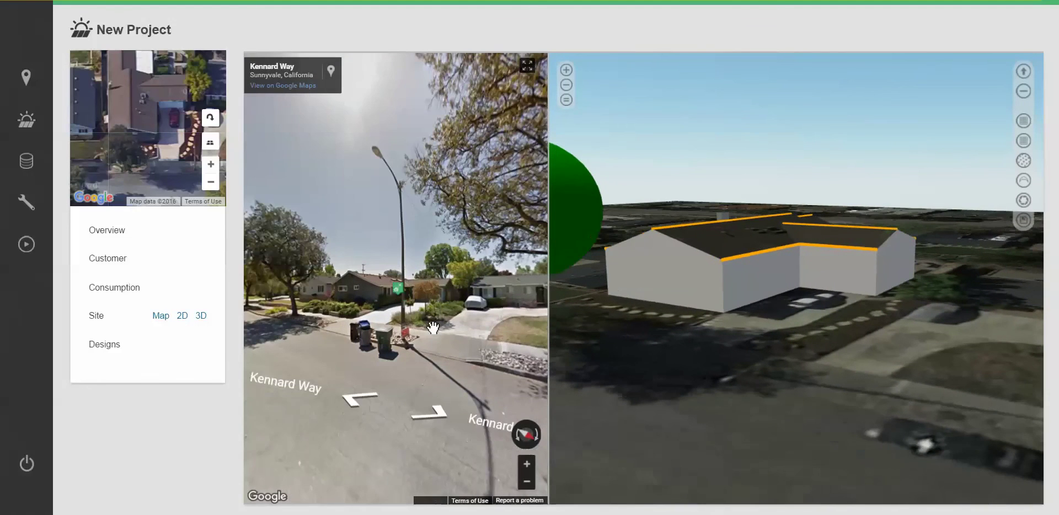
scroll(432, 328, "up", 2)
left_click_drag(331, 306, 485, 317)
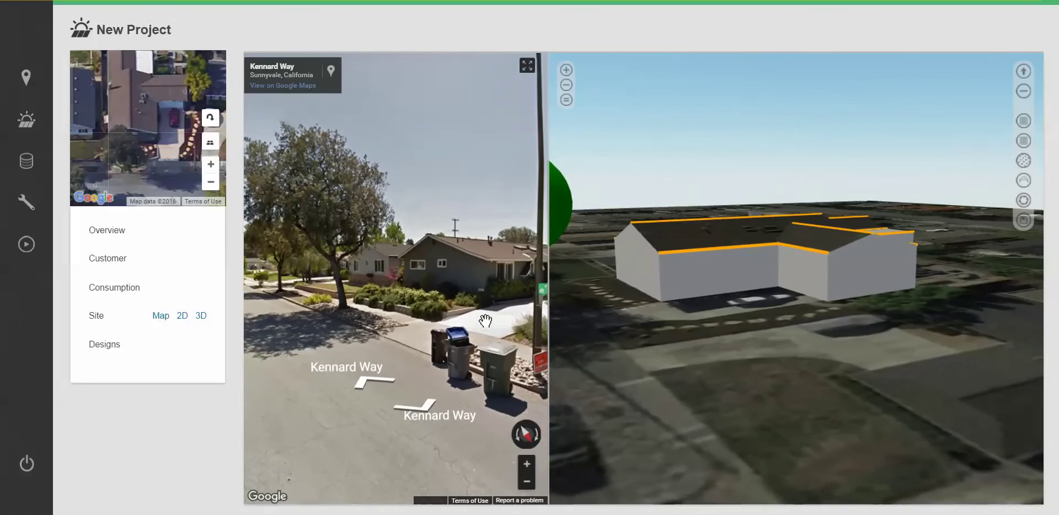
left_click(547, 328)
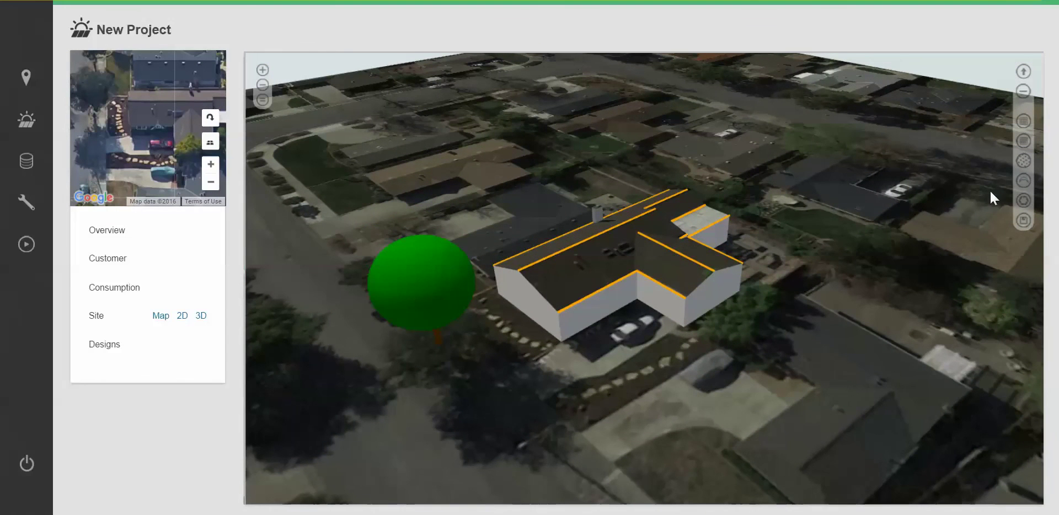
- Download LIDAR for the location and display it as an always visible mesh without texture
left_click(1023, 161)
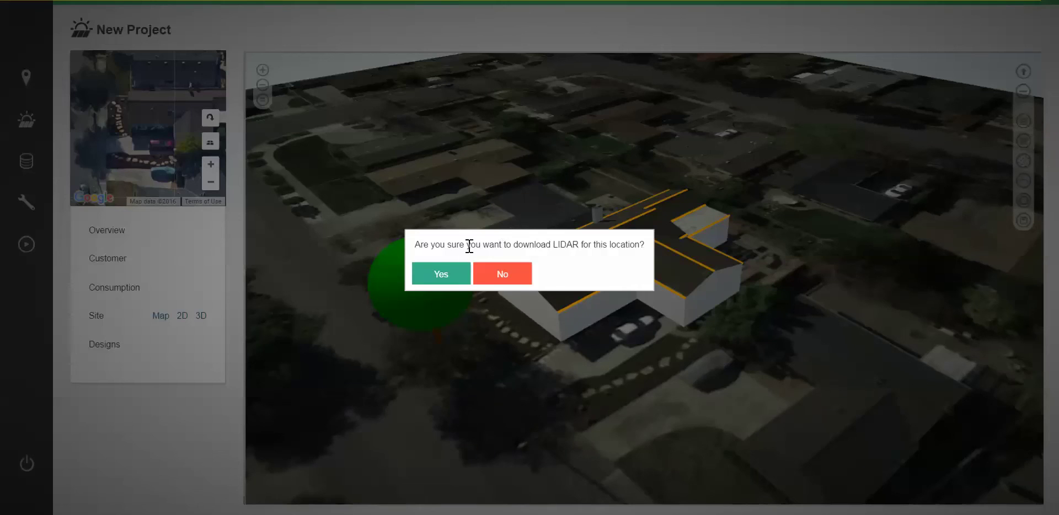
left_click(448, 278)
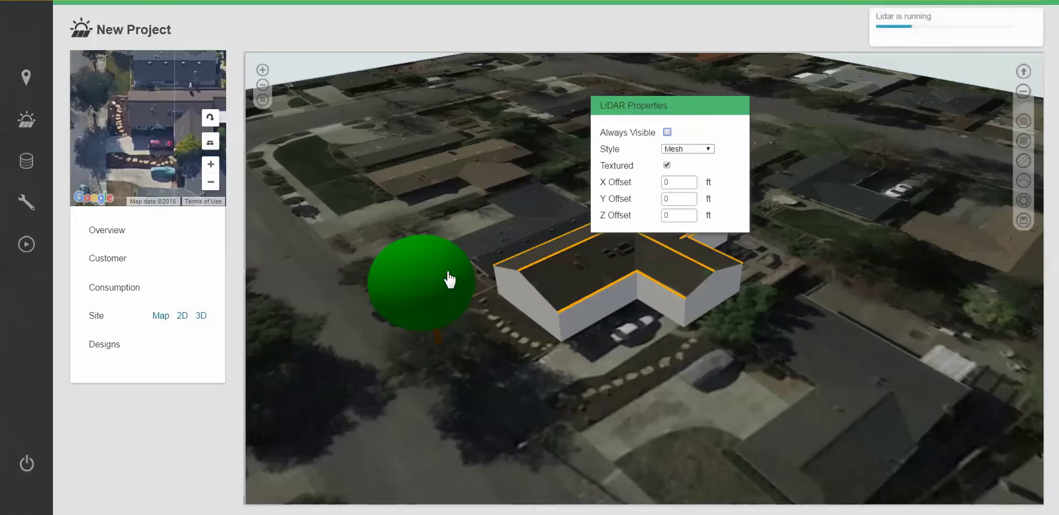
left_click(666, 165)
left_click(667, 133)
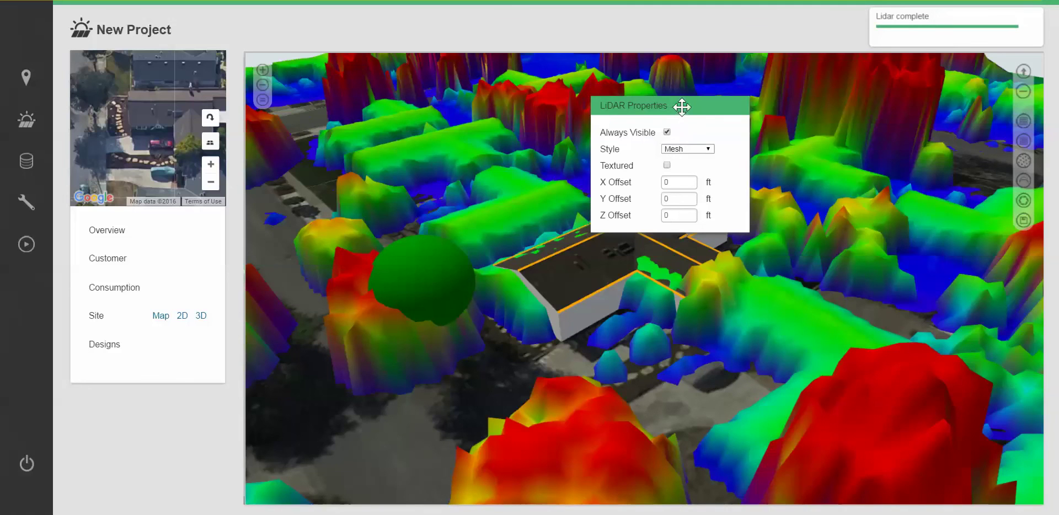
left_click_drag(681, 104, 430, 99)
- Lower the LIDAR mesh's X offset below zero to start lining the mesh up with the modelled house
left_click_drag(565, 435, 716, 472)
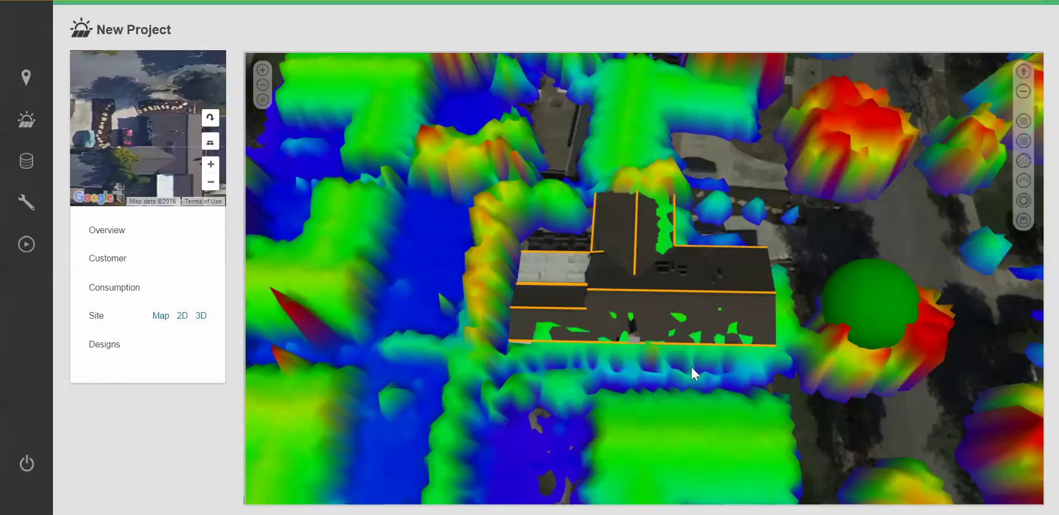
left_click(1023, 162)
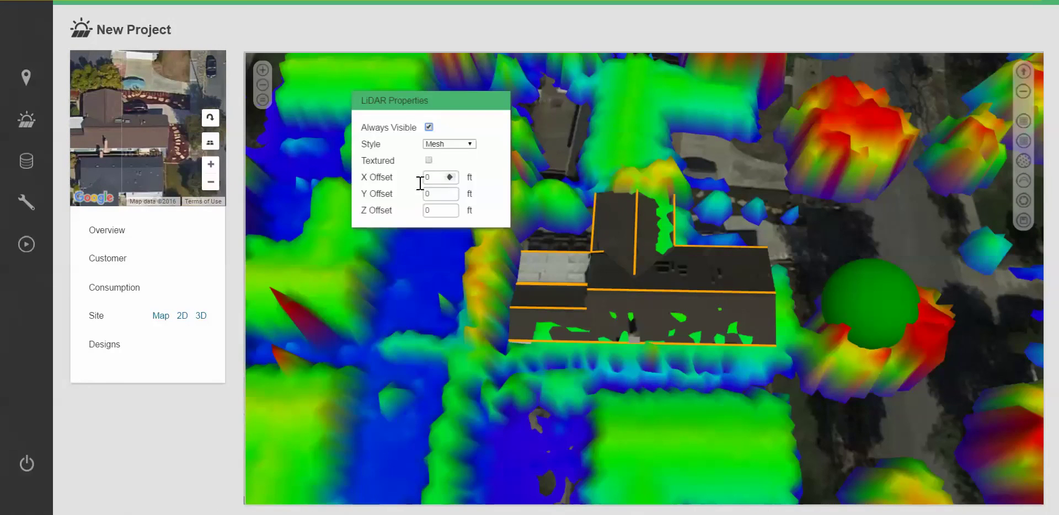
left_click(435, 177)
key("Down")
key("Down")
key("Down")
key("Down")
key("Down")
key("Down")
key("Down")
scroll(434, 177, "down", 5)
- Raise the LIDAR mesh's Y offset to 3 ft to align it with the modelled roofs
key("Tab")
type("0.1")
key("Up")
key("Up")
key("Up")
key("Up")
key("Up")
key("Up")
key("Up")
key("Up")
key("Up")
key("Up")
key("Up")
key("Up")
key("Up")
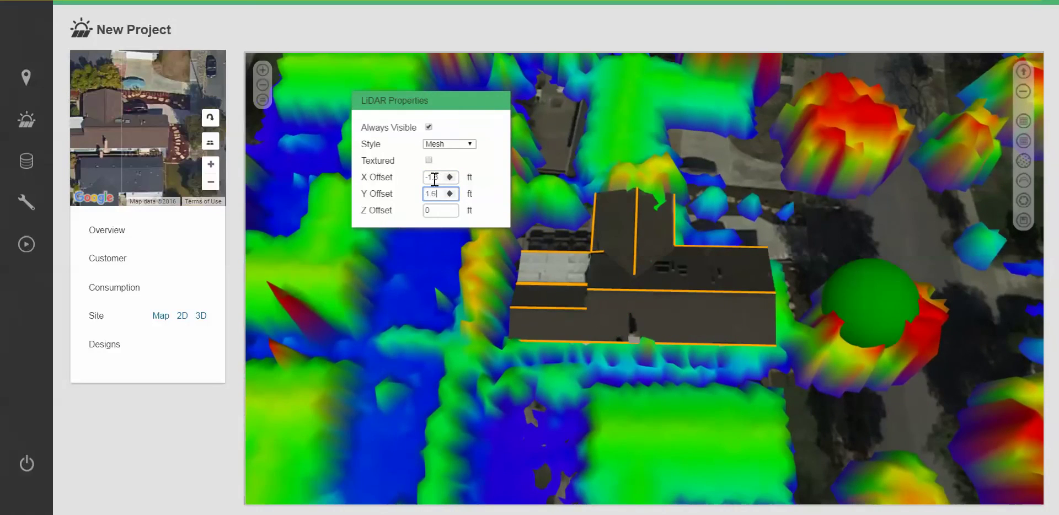
key("Up")
key("Up")
key("Up")
key("Up")
key("Up")
key("Up")
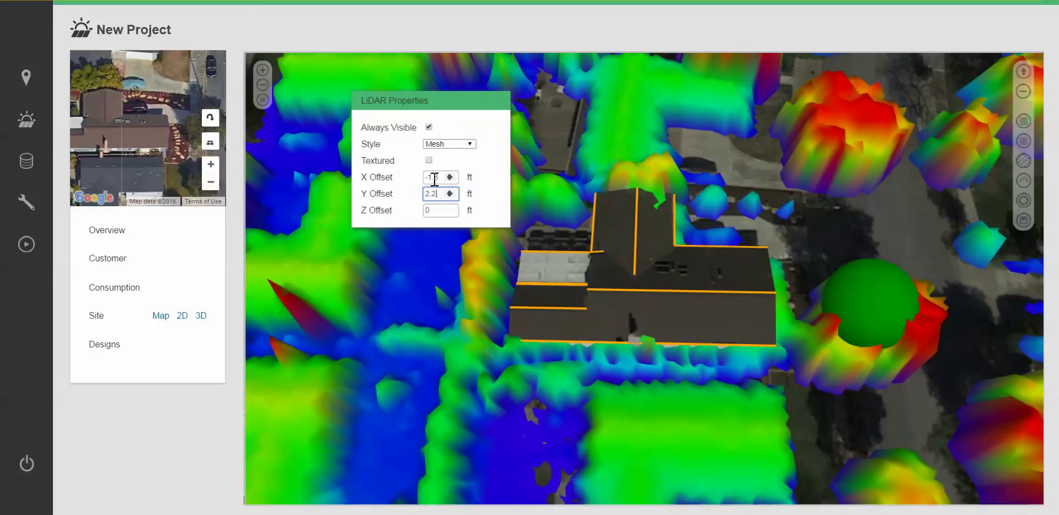
key("Up")
key("Up")
key("Up")
key("Up")
key("Up")
key("Up")
key("Up")
- Lower the LIDAR mesh's X offset further to -3.8 ft
left_click(434, 177)
key("Down")
key("Down")
key("Down")
key("Down")
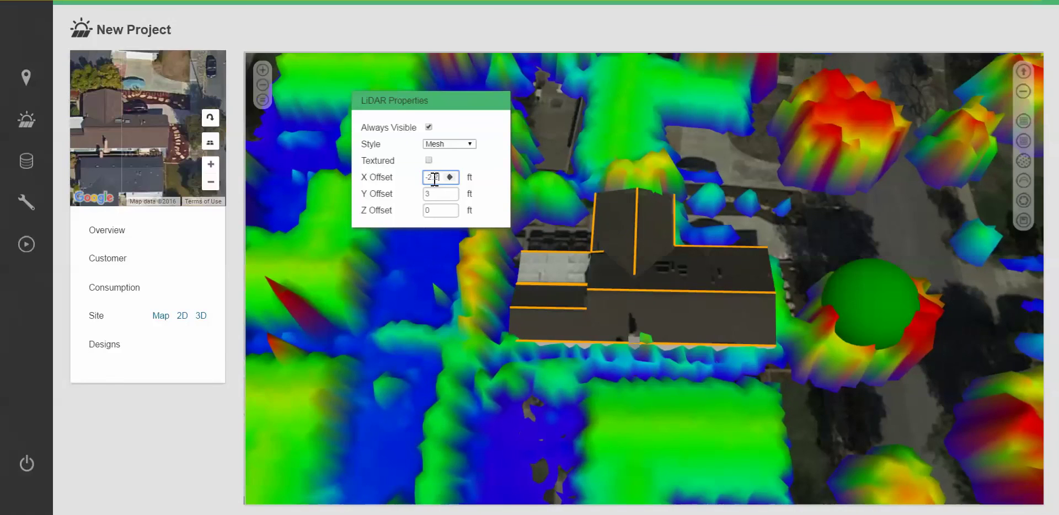
key("Down")
key("Down")
key("Down")
key("Down")
key("Down")
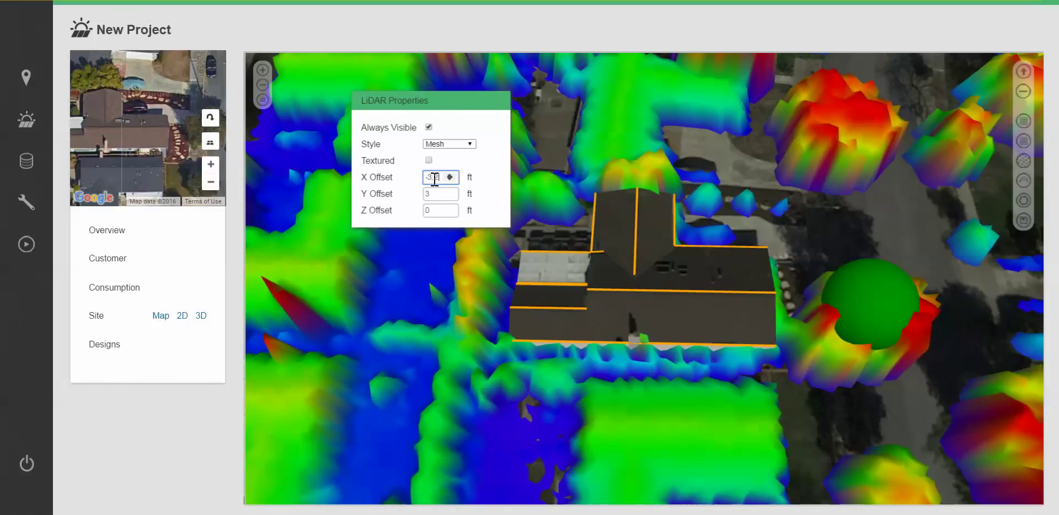
- Raise the LIDAR mesh's Y offset slightly to 3.5 ft
key("Tab")
key("Up")
key("Up")
key("Up")
key("Up")
key("Up")
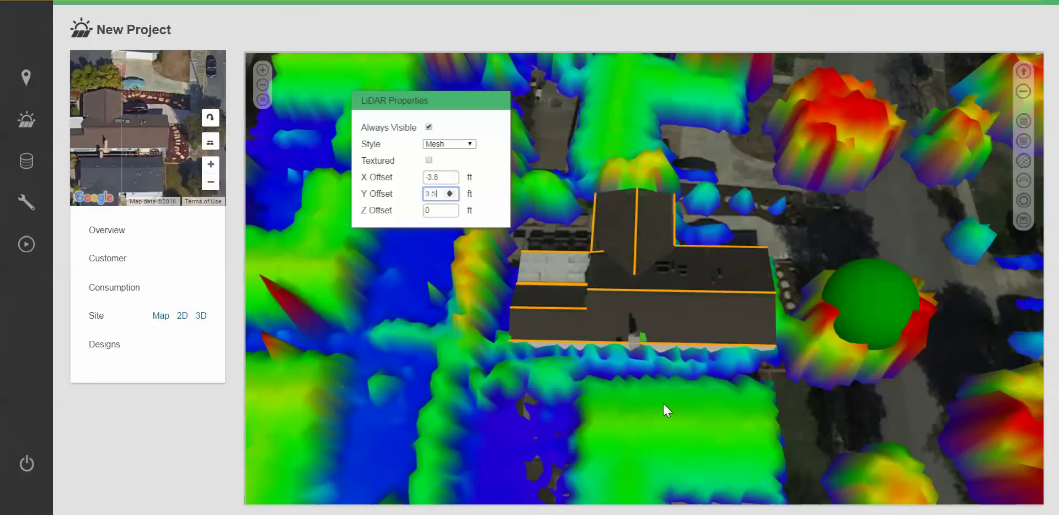
- Apply Lift Roofs to the house model and inspect the roof planes against the LIDAR mesh from a low angle
left_click_drag(679, 405, 706, 390)
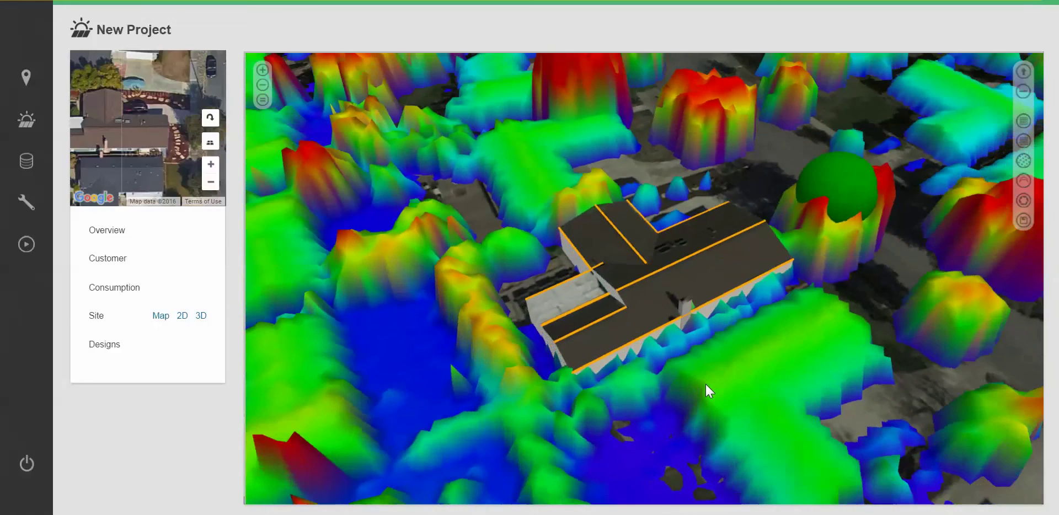
left_click(1022, 73)
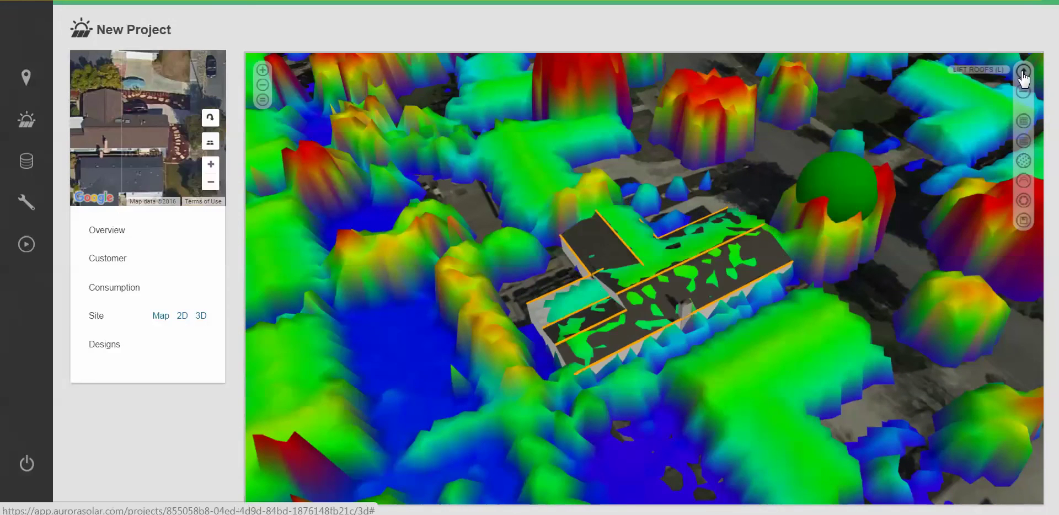
scroll(696, 431, "up", 3)
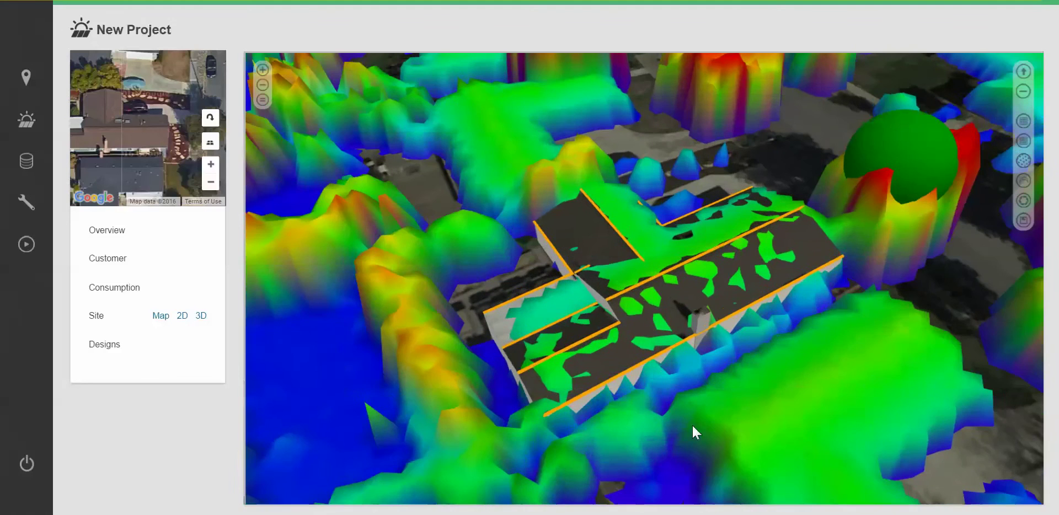
left_click_drag(672, 432, 687, 417)
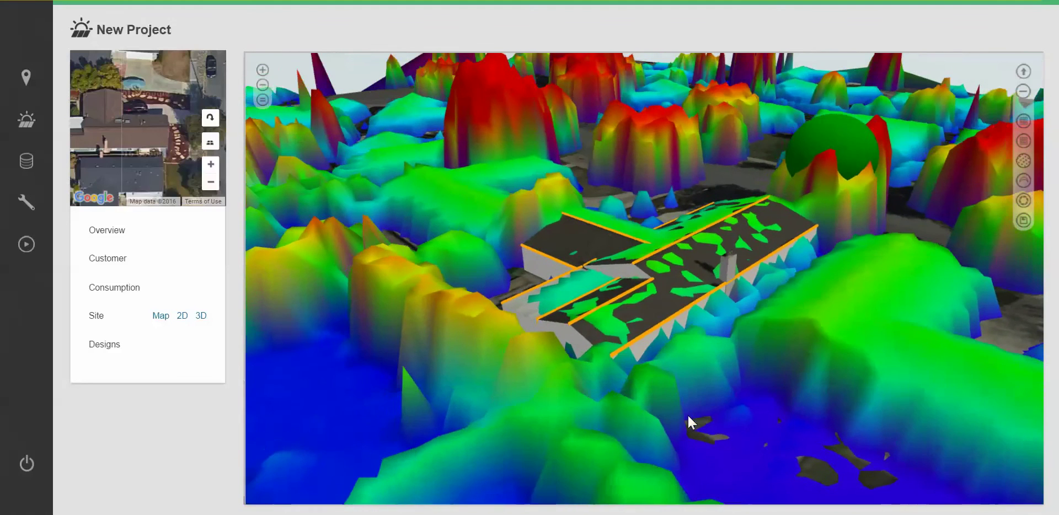
left_click_drag(752, 398, 746, 402)
scroll(745, 400, "up", 2)
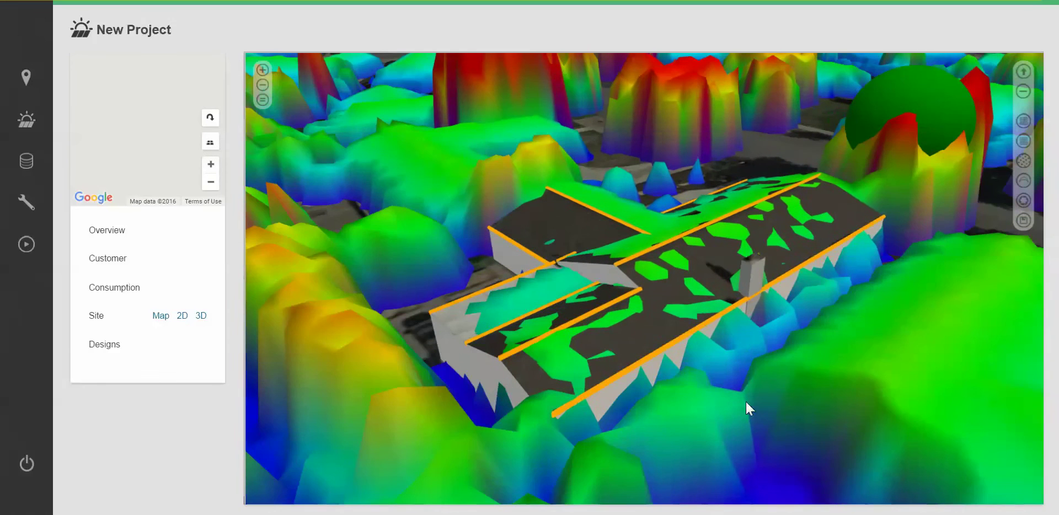
- Reduce the height of the obstruction at the roof's eave to 4.5 ft
left_click(749, 278)
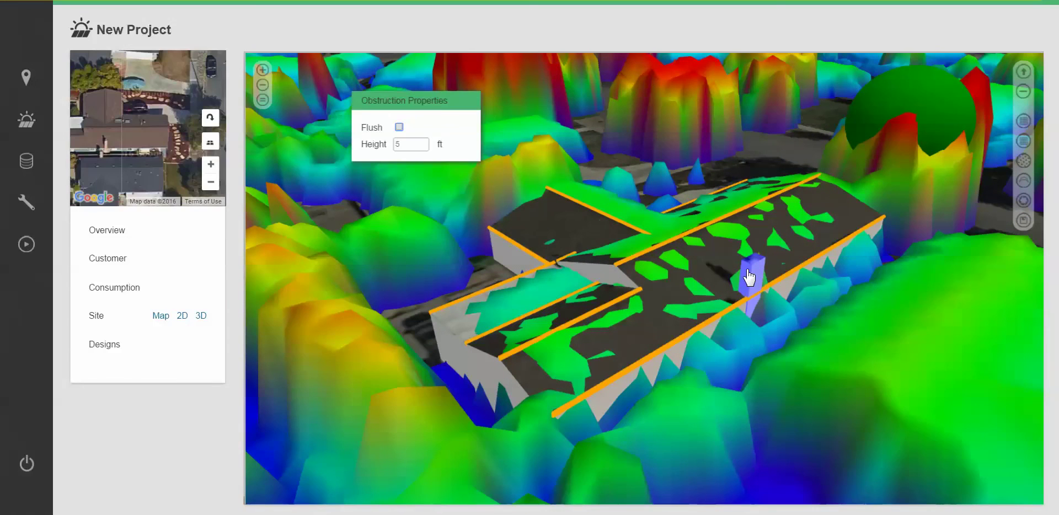
key("Tab")
type("4.7")
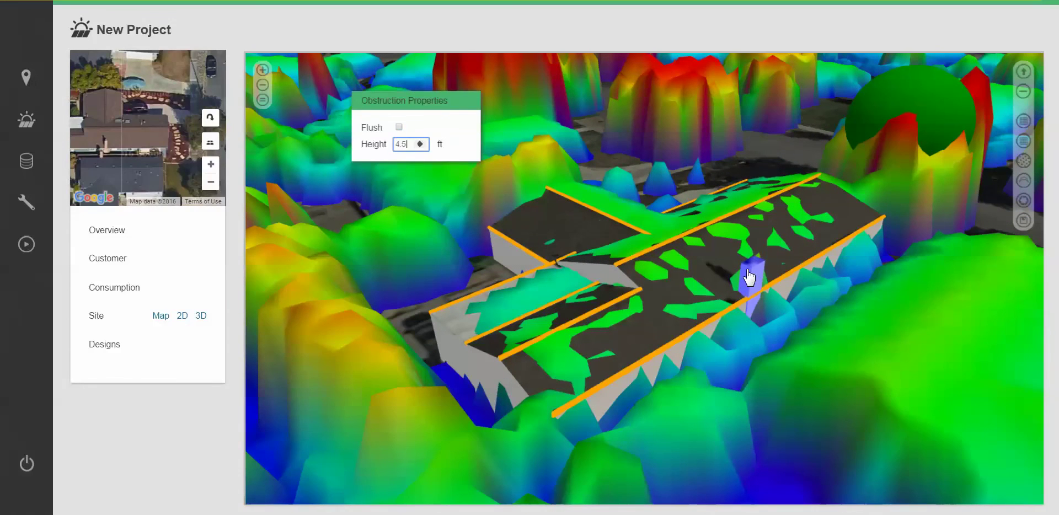
left_click(836, 357)
scroll(832, 357, "down", 3)
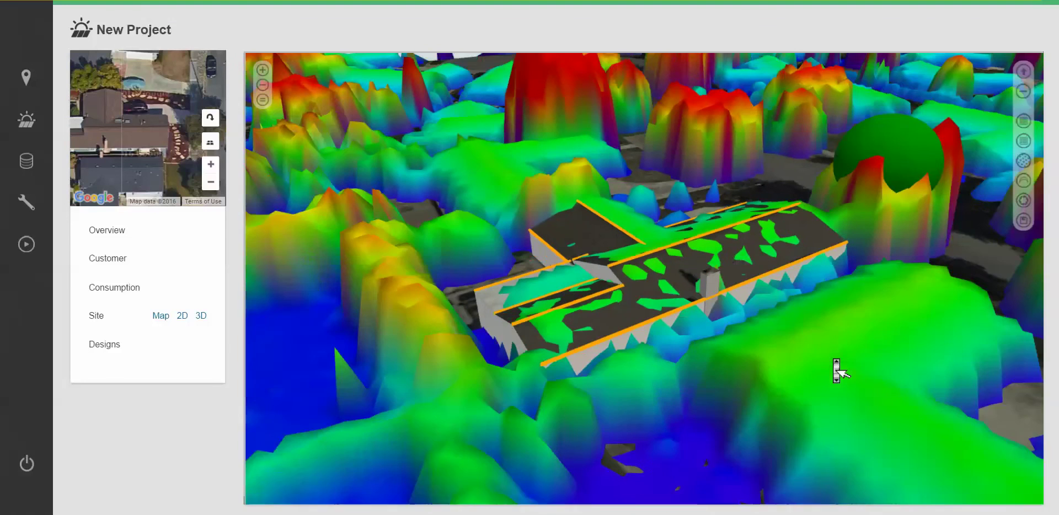
- Set the spherical tree's overall height to 30 ft and check it against the LIDAR mesh
left_click(872, 176)
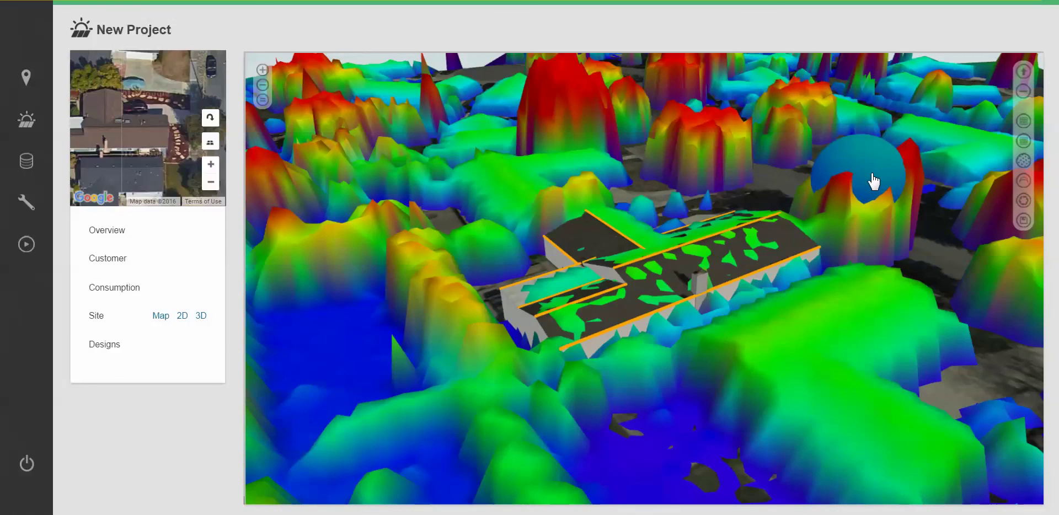
left_click(873, 181)
key("Tab")
key("Down")
key("Down")
key("Down")
key("Down")
key("Down")
key("Down")
key("Down")
key("Up")
key("Up")
key("Up")
key("Up")
key("Up")
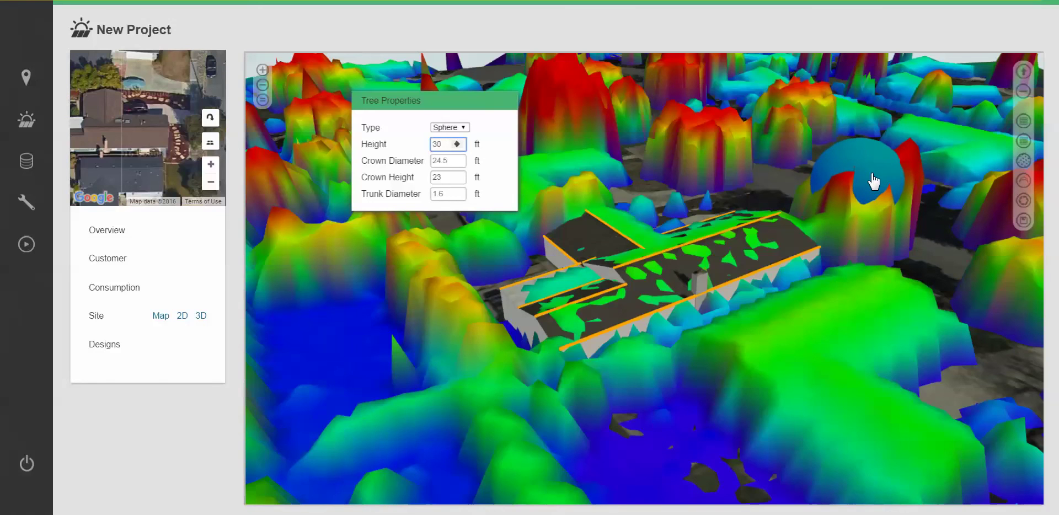
left_click_drag(775, 393, 770, 392)
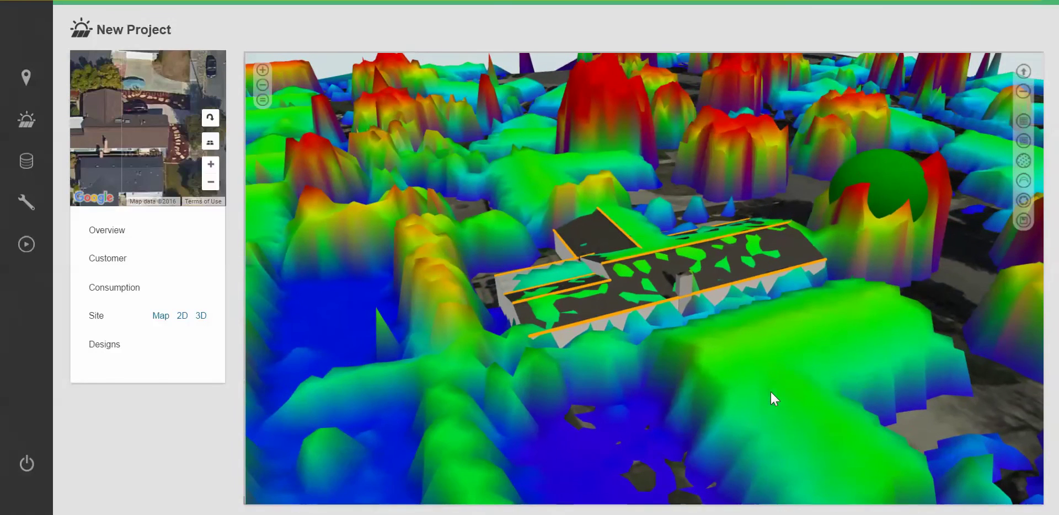